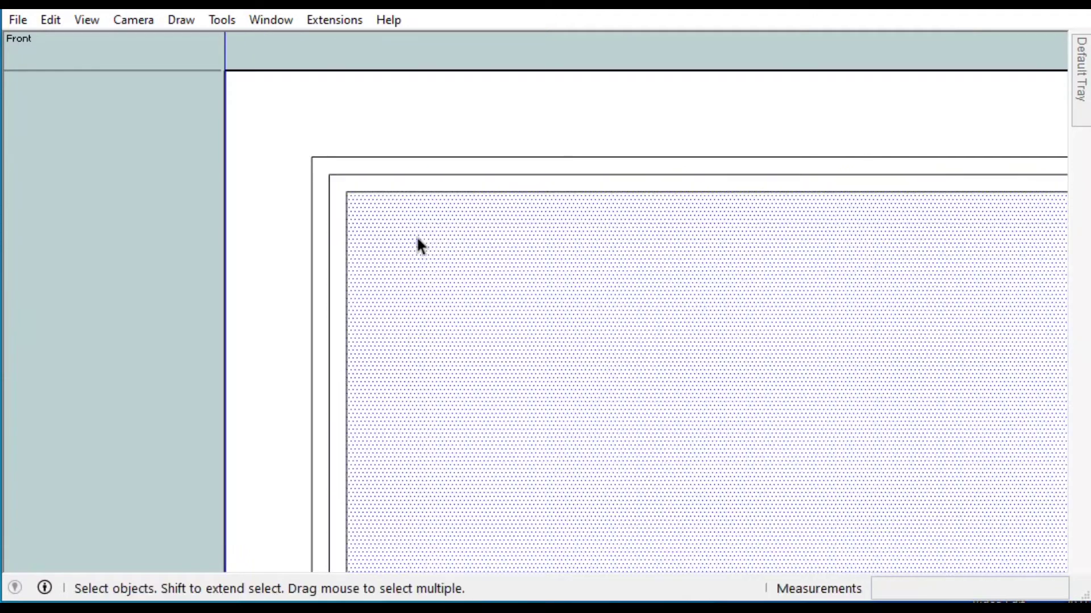
Step: Offset the innermost rectangle on the beam's end face inward by 7 mm
{"action": "type", "text": "7"}
{"action": "key", "text": "Return"}
{"action": "key", "text": "space"}
{"action": "scroll", "coordinate": [364, 145], "scroll_direction": "up", "scroll_amount": 2}
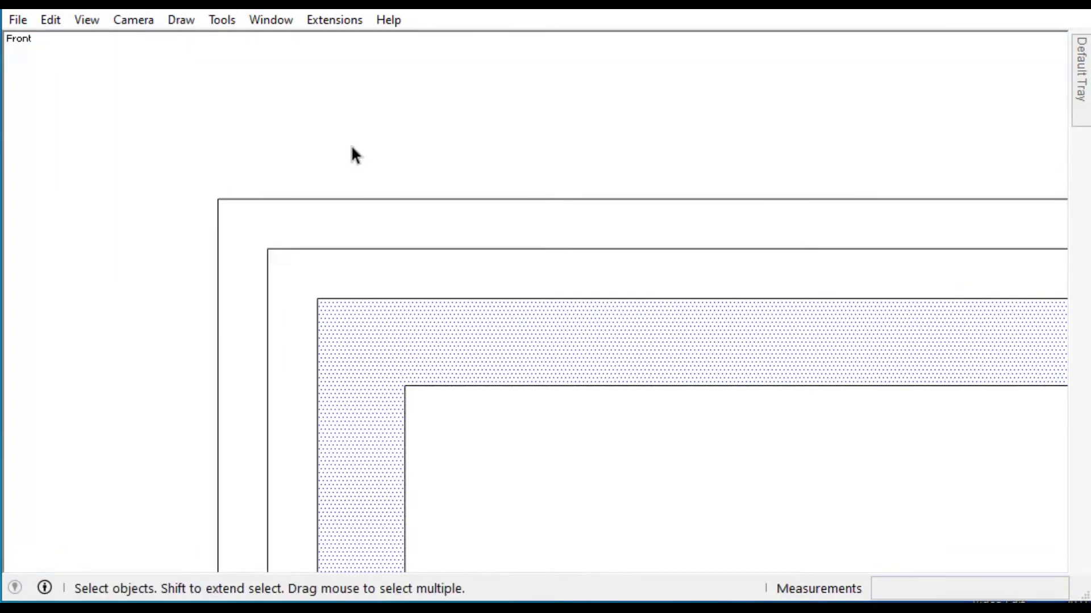
Step: Dimension the spacings between the nested rectangles at the upper-left corner of the section
{"action": "key", "text": "d"}
{"action": "left_click", "coordinate": [217, 199]}
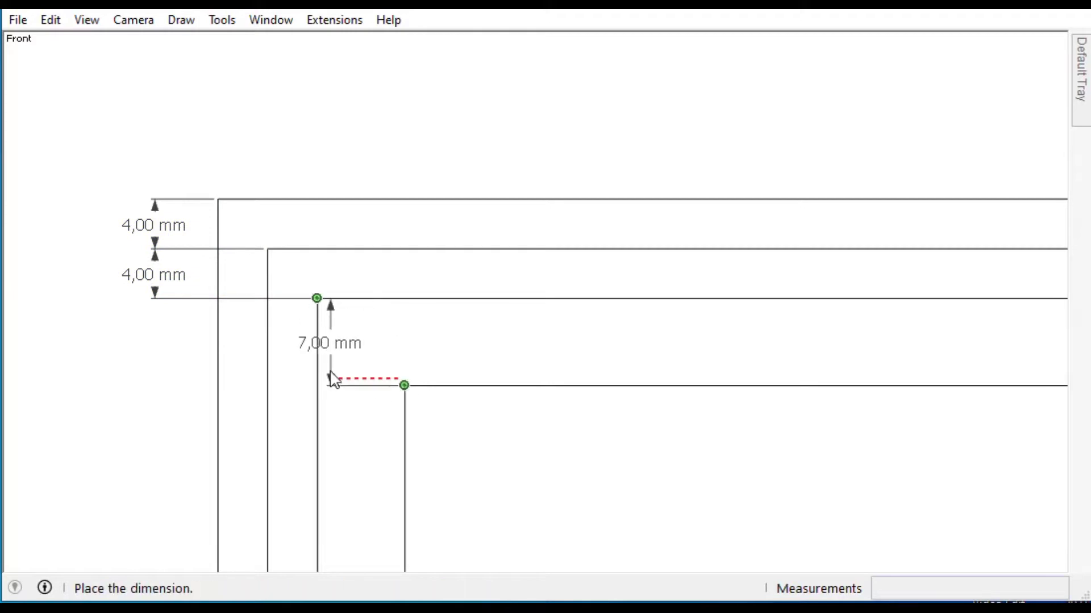
{"action": "left_click", "coordinate": [178, 345]}
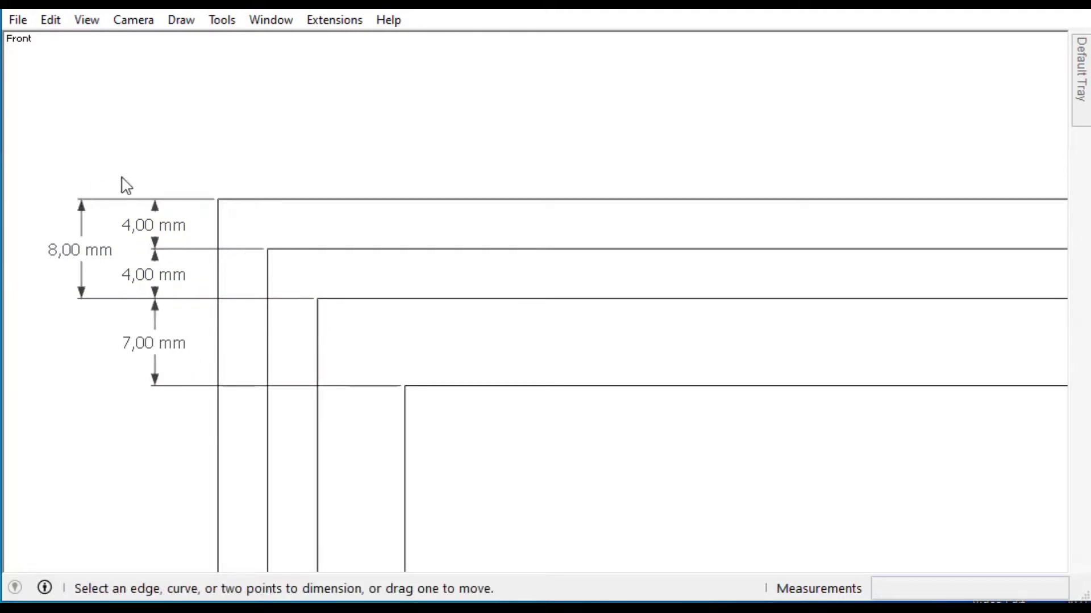
Step: Draw a 7 mm radius circle centred on the innermost rectangle's upper-left corner and dimension its diameter
{"action": "scroll", "coordinate": [119, 185], "scroll_direction": "down", "scroll_amount": 4}
{"action": "key", "text": "a"}
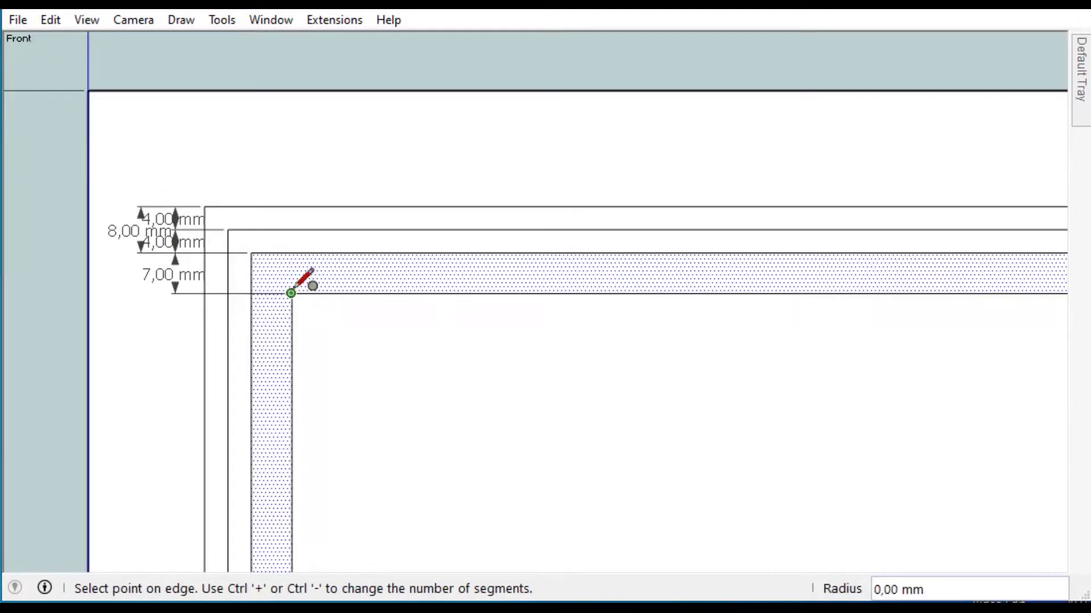
{"action": "left_click", "coordinate": [290, 253]}
{"action": "key", "text": "space"}
{"action": "key", "text": "d"}
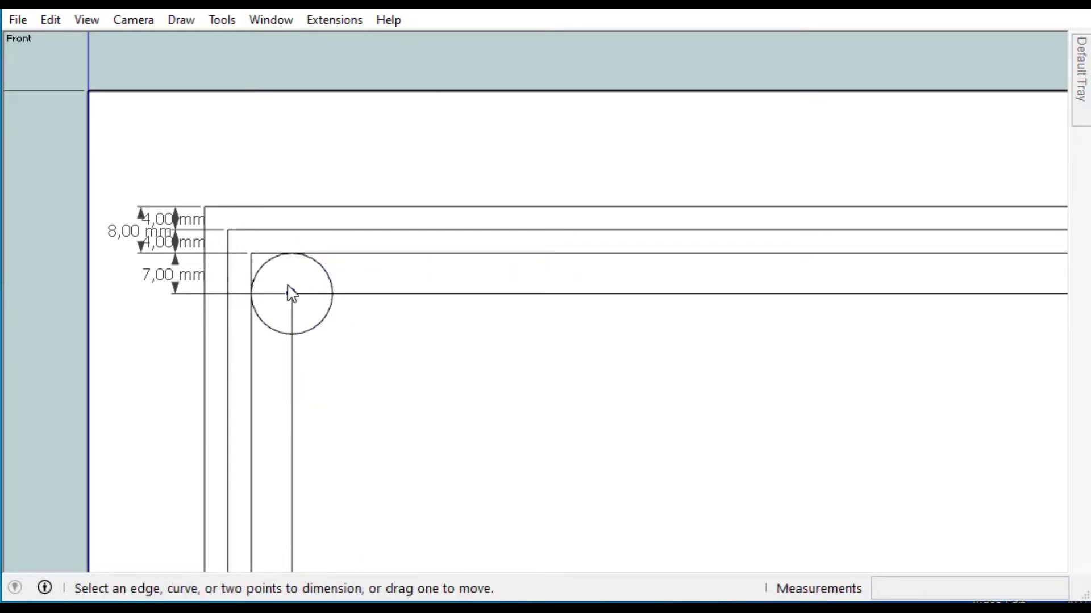
{"action": "left_click", "coordinate": [163, 328]}
{"action": "scroll", "coordinate": [112, 239], "scroll_direction": "up", "scroll_amount": 5}
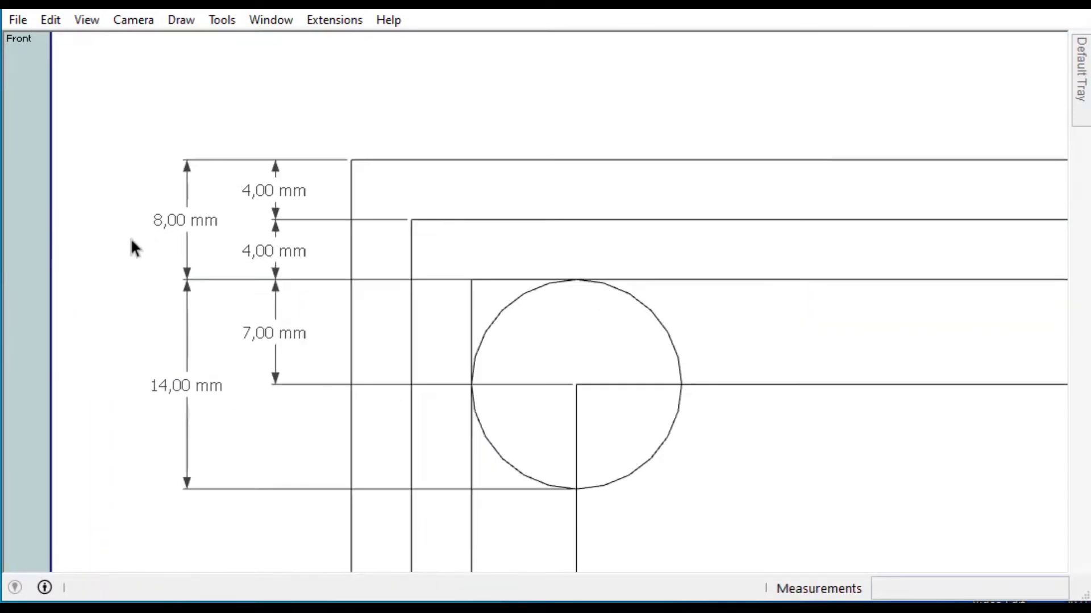
{"action": "scroll", "coordinate": [117, 356], "scroll_direction": "down", "scroll_amount": 6}
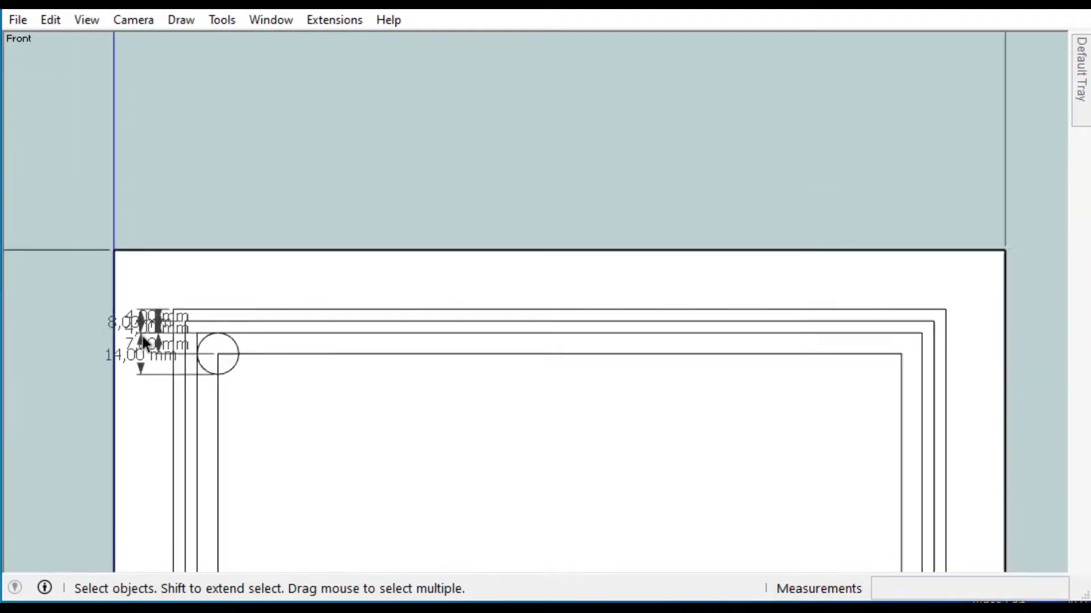
Step: Draw circles centred on the innermost rectangle's other three corners, each tangent to the second rectangle from the outside
{"action": "key", "text": "c"}
{"action": "scroll", "coordinate": [596, 462], "scroll_direction": "down", "scroll_amount": 5}
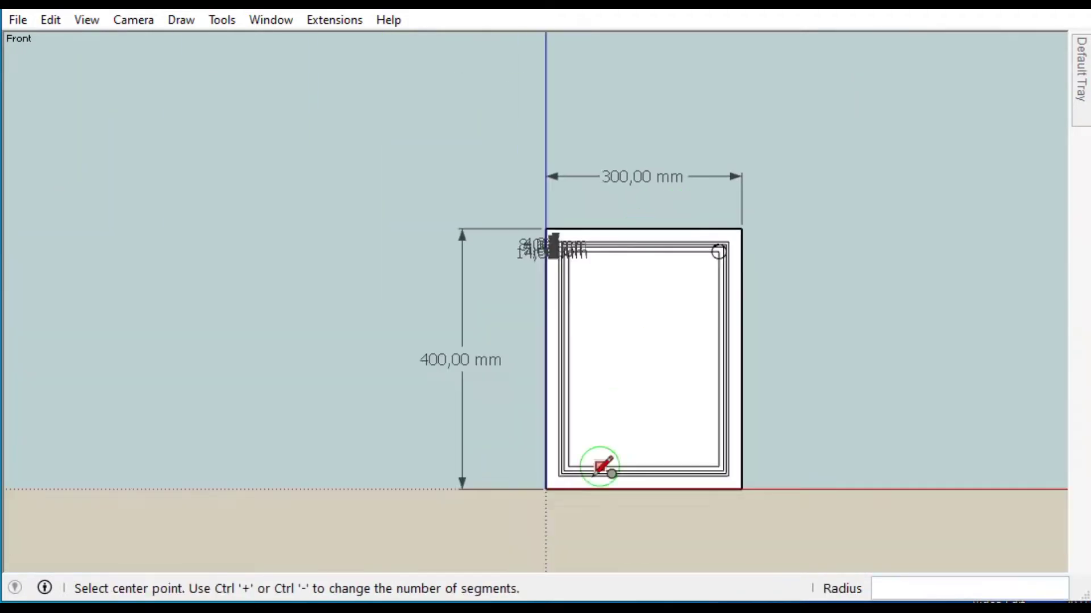
{"action": "scroll", "coordinate": [579, 406], "scroll_direction": "up", "scroll_amount": 5}
{"action": "left_click", "coordinate": [564, 377]}
{"action": "left_click", "coordinate": [512, 377]}
{"action": "scroll", "coordinate": [299, 378], "scroll_direction": "down", "scroll_amount": 3}
{"action": "scroll", "coordinate": [847, 382], "scroll_direction": "up", "scroll_amount": 3}
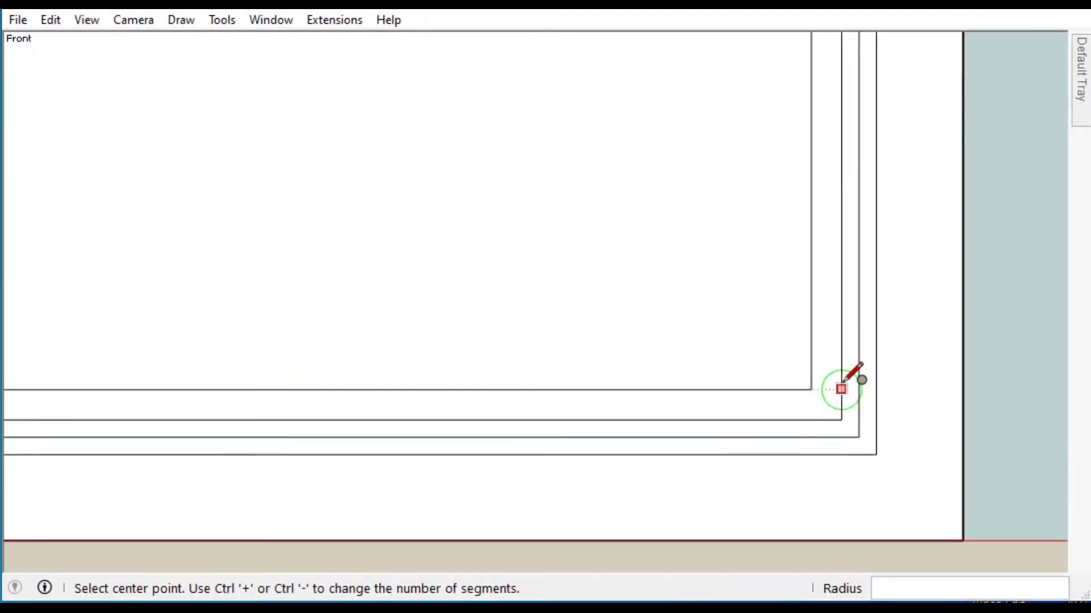
{"action": "scroll", "coordinate": [844, 383], "scroll_direction": "up", "scroll_amount": 2}
{"action": "left_click", "coordinate": [797, 391]}
{"action": "left_click", "coordinate": [821, 458]}
Step: Select the second rectangle's straight sides together with the outer arcs of its corner circles as one rounded outline
{"action": "key", "text": "space"}
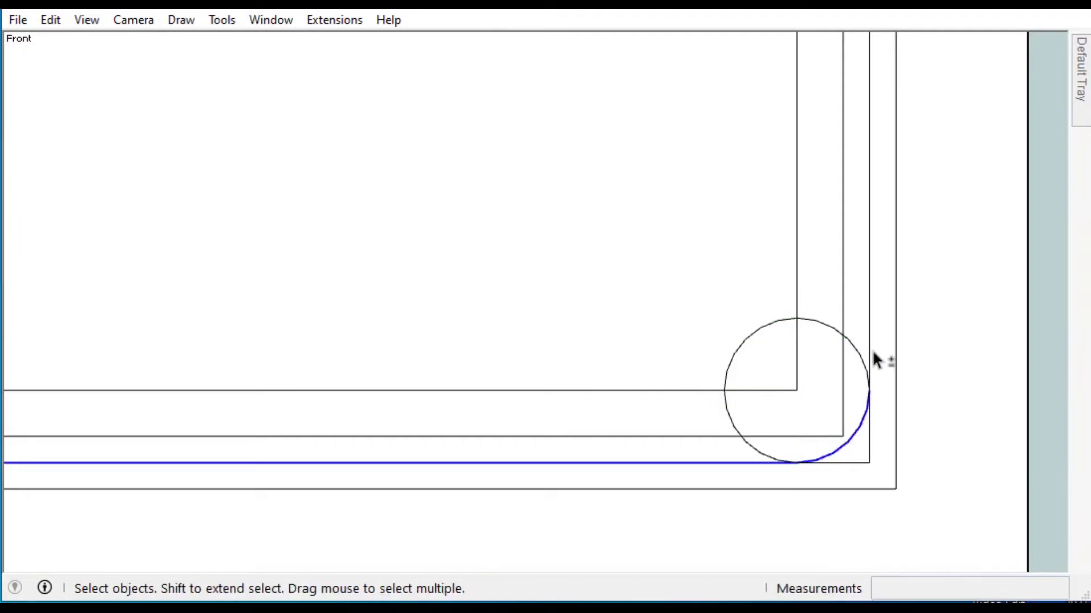
{"action": "scroll", "coordinate": [874, 354], "scroll_direction": "down", "scroll_amount": 4}
{"action": "scroll", "coordinate": [227, 453], "scroll_direction": "up", "scroll_amount": 4}
{"action": "scroll", "coordinate": [189, 540], "scroll_direction": "down", "scroll_amount": 4}
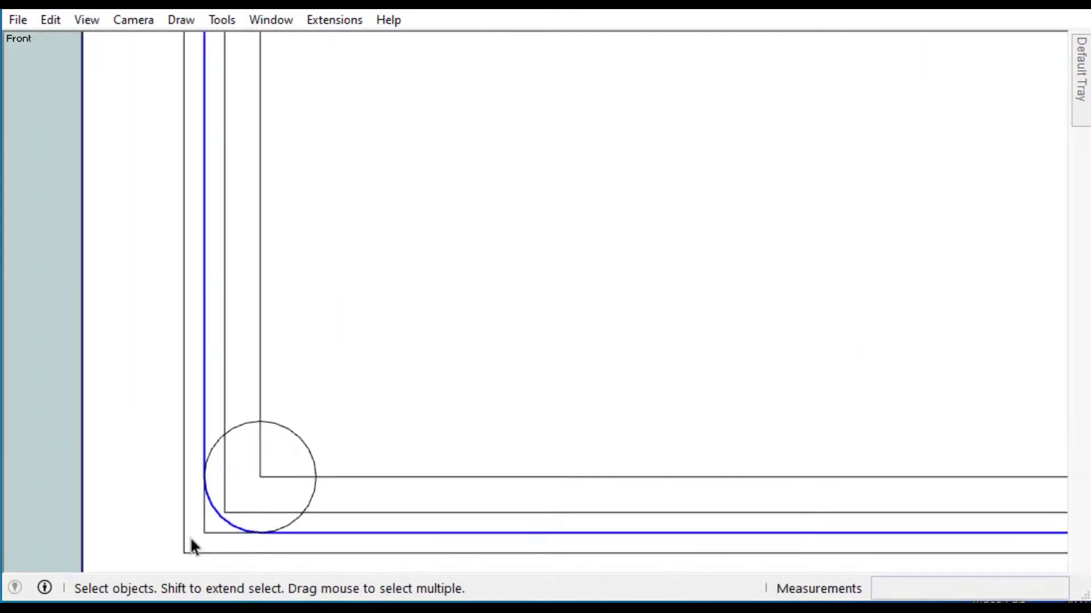
{"action": "scroll", "coordinate": [466, 257], "scroll_direction": "up", "scroll_amount": 4}
{"action": "scroll", "coordinate": [455, 238], "scroll_direction": "down", "scroll_amount": 4}
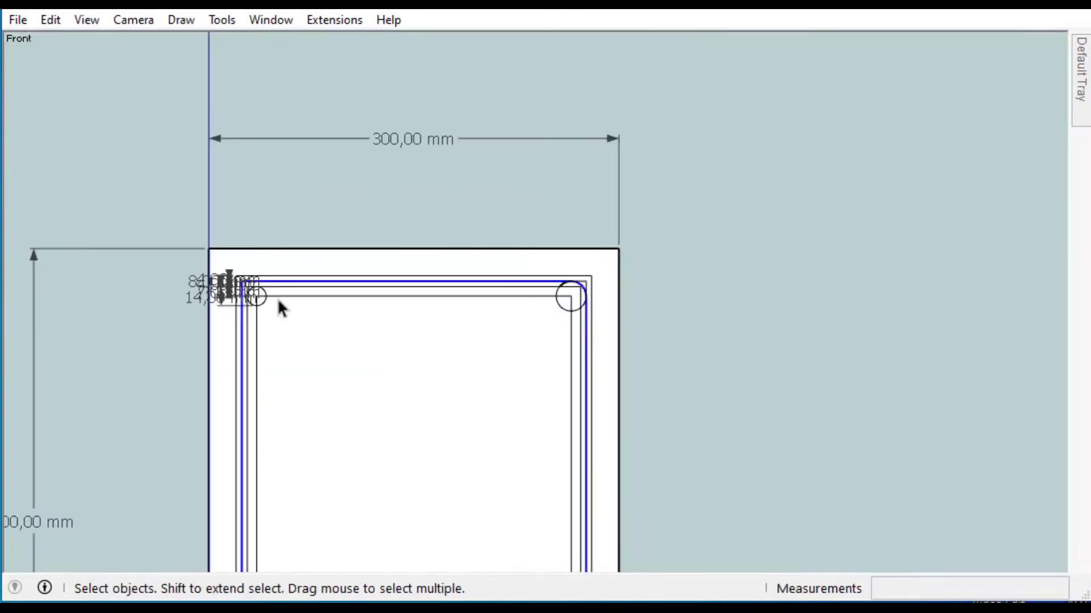
{"action": "scroll", "coordinate": [280, 309], "scroll_direction": "up", "scroll_amount": 4}
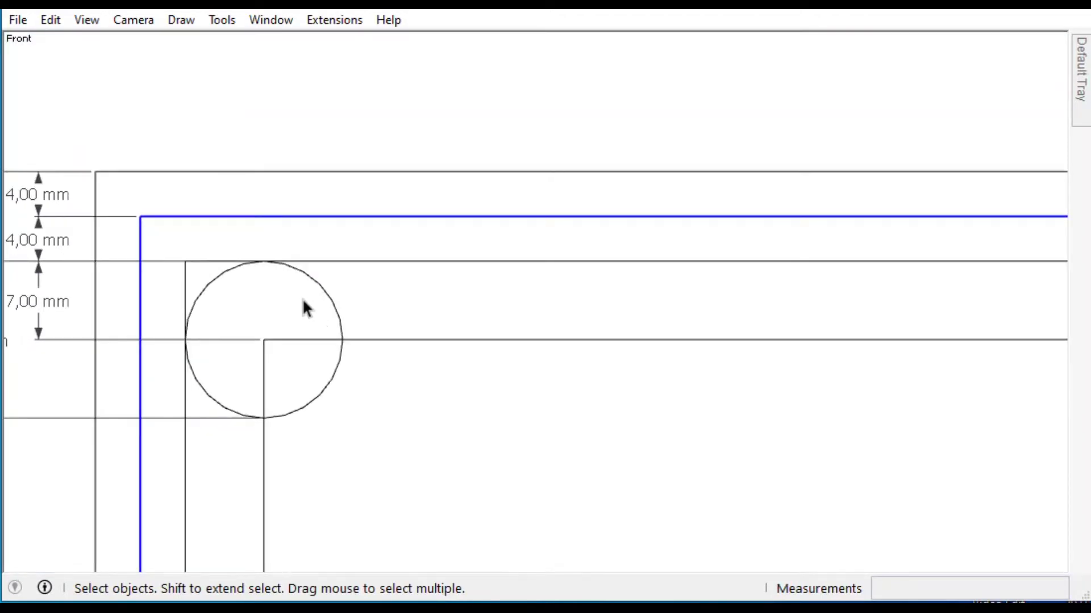
Step: Draw a circle centred on the innermost rectangle's upper-left corner, reaching out to the second rectangle
{"action": "key", "text": "c"}
{"action": "left_click", "coordinate": [263, 339]}
{"action": "left_click", "coordinate": [264, 217]}
{"action": "key", "text": "space"}
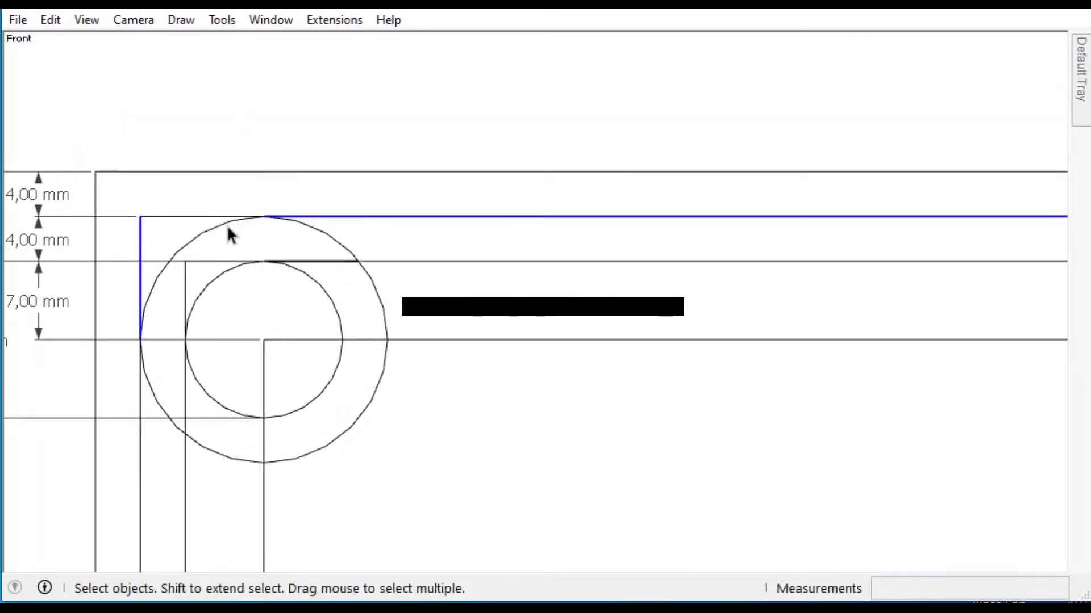
{"action": "scroll", "coordinate": [189, 165], "scroll_direction": "down", "scroll_amount": 5}
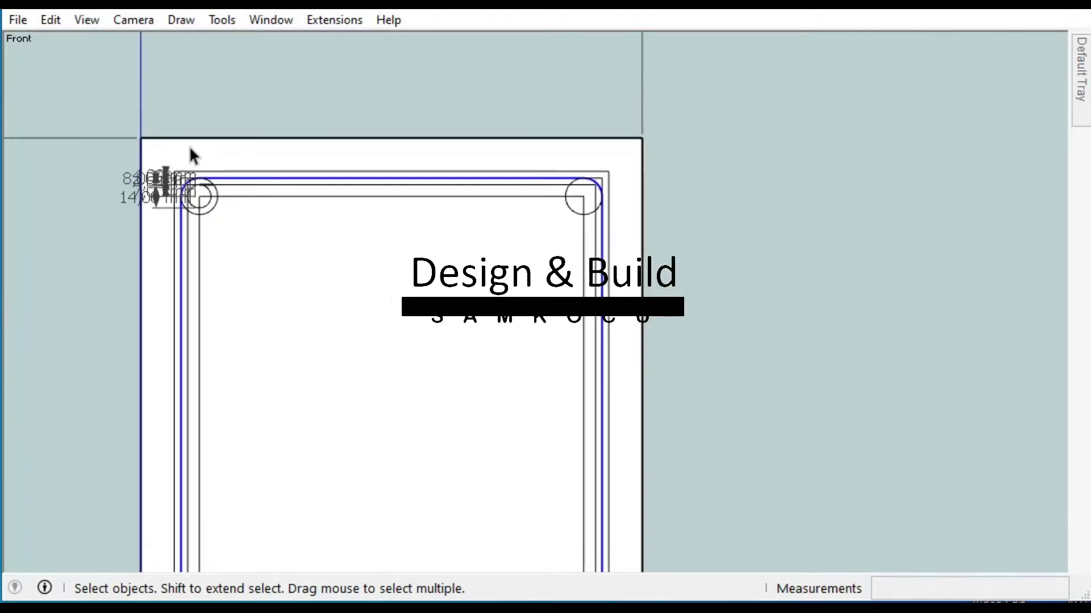
{"action": "key", "text": "m"}
{"action": "key", "text": "ctrl"}
{"action": "left_click", "coordinate": [522, 488]}
{"action": "key", "text": "space"}
Step: Add the larger upper-left circle to the selected rounded outline and copy it all 400 mm along the red axis
{"action": "scroll", "coordinate": [207, 181], "scroll_direction": "up", "scroll_amount": 5}
{"action": "scroll", "coordinate": [143, 212], "scroll_direction": "down", "scroll_amount": 5}
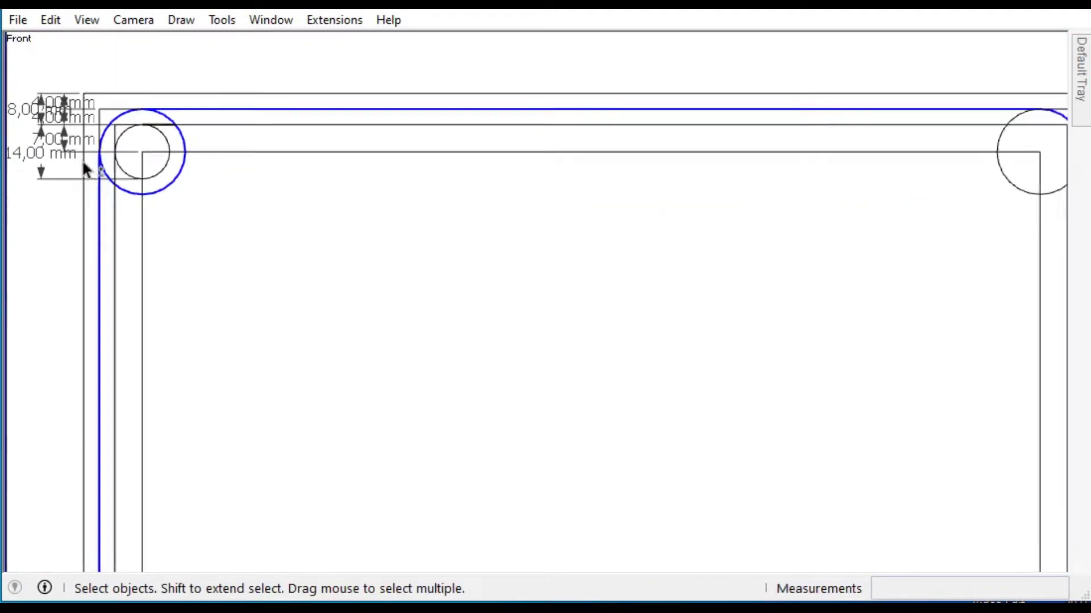
{"action": "key", "text": "ctrl"}
{"action": "left_click", "coordinate": [358, 384]}
{"action": "type", "text": "400"}
{"action": "key", "text": "Return"}
Step: Make a second copy of the outline another 400 mm along the red axis and delete it
{"action": "type", "text": "400"}
{"action": "key", "text": "Return"}
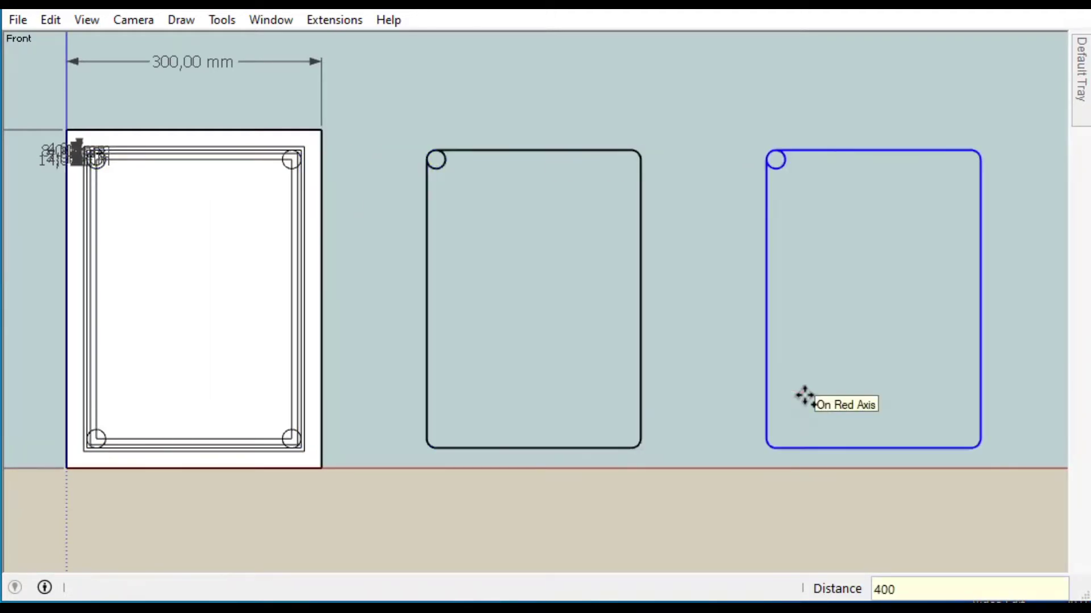
{"action": "scroll", "coordinate": [448, 156], "scroll_direction": "up", "scroll_amount": 5}
{"action": "scroll", "coordinate": [391, 172], "scroll_direction": "down", "scroll_amount": 6}
{"action": "key", "text": "Delete"}
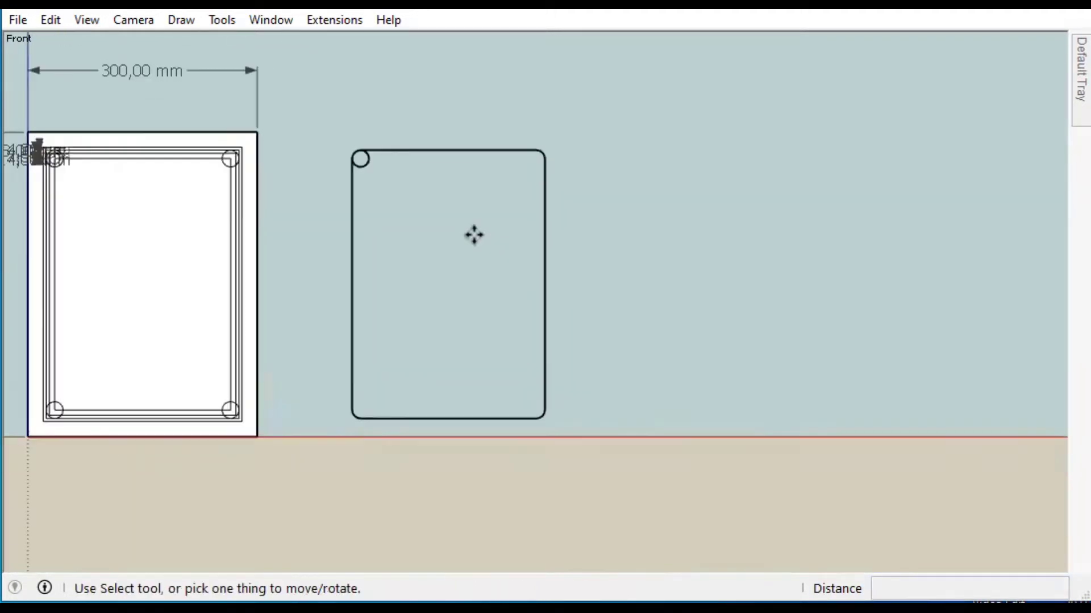
Step: Create a 45-degree guide line through the centre of the copied outline's upper-left circle
{"action": "scroll", "coordinate": [372, 171], "scroll_direction": "up", "scroll_amount": 7}
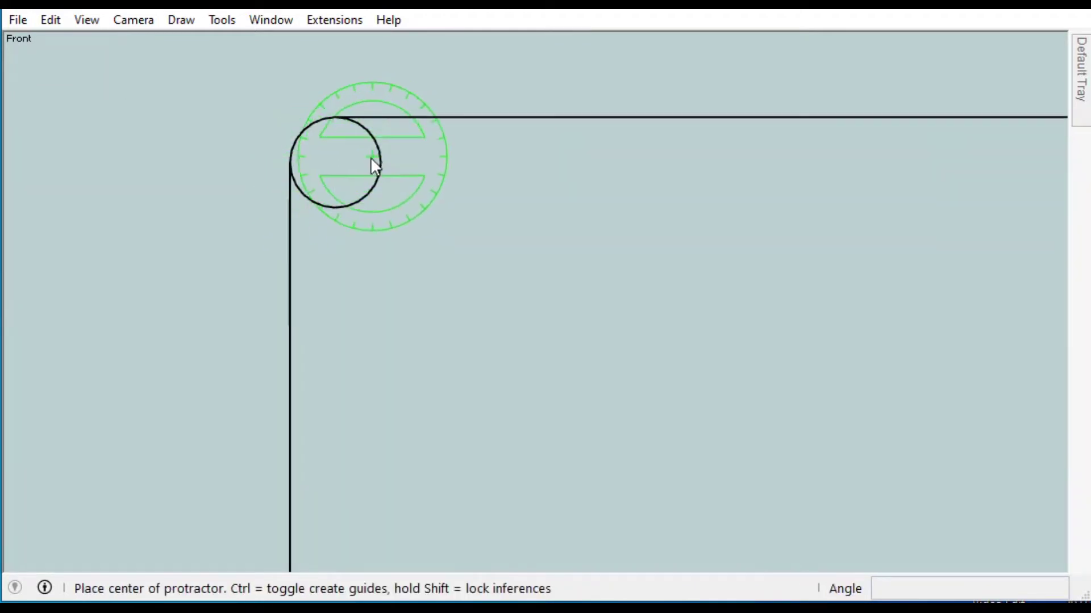
{"action": "left_click", "coordinate": [335, 161]}
{"action": "left_click", "coordinate": [443, 163]}
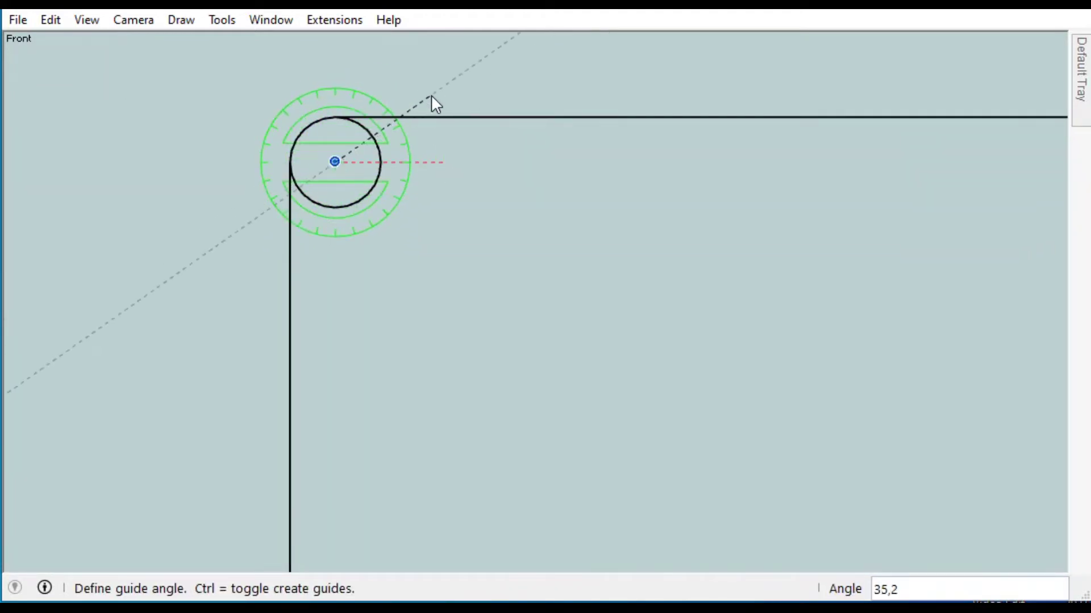
{"action": "type", "text": "45"}
{"action": "key", "text": "Return"}
Step: Draw two parallel hook lines running diagonally inward from opposite sides of the copied outline's corner circle
{"action": "scroll", "coordinate": [369, 210], "scroll_direction": "down", "scroll_amount": 4}
{"action": "scroll", "coordinate": [380, 148], "scroll_direction": "up", "scroll_amount": 6}
{"action": "key", "text": "l"}
{"action": "left_click", "coordinate": [344, 209]}
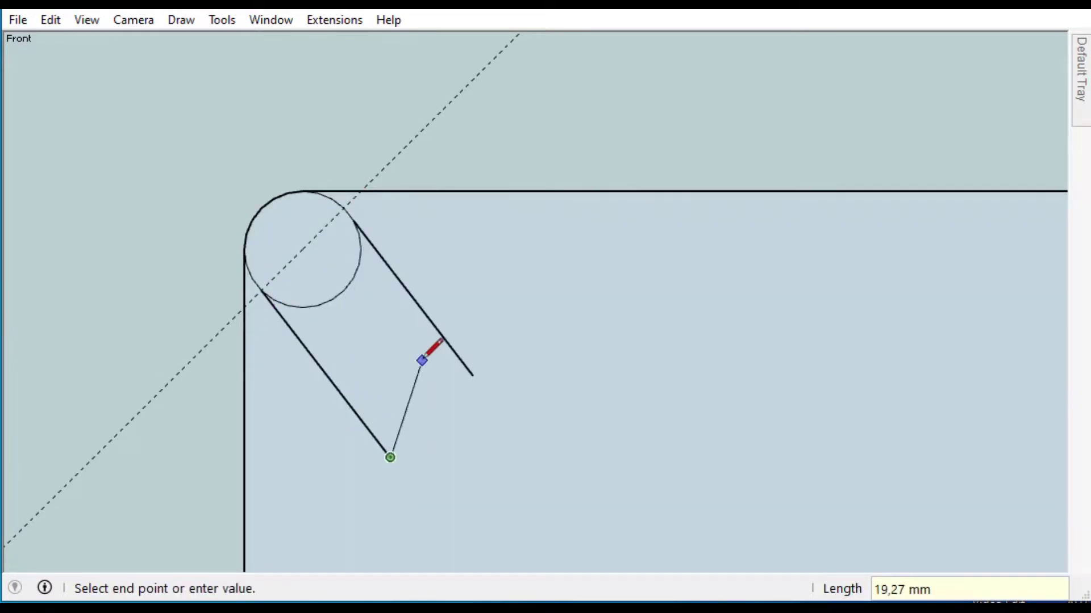
{"action": "key", "text": "space"}
Step: Draw a horizontal line between the midpoints of the copied outline's long sides and delete the face above it
{"action": "scroll", "coordinate": [446, 284], "scroll_direction": "down", "scroll_amount": 5}
{"action": "left_click", "coordinate": [443, 251]}
{"action": "scroll", "coordinate": [443, 251], "scroll_direction": "down", "scroll_amount": 3}
{"action": "key", "text": "l"}
{"action": "left_click", "coordinate": [384, 343]}
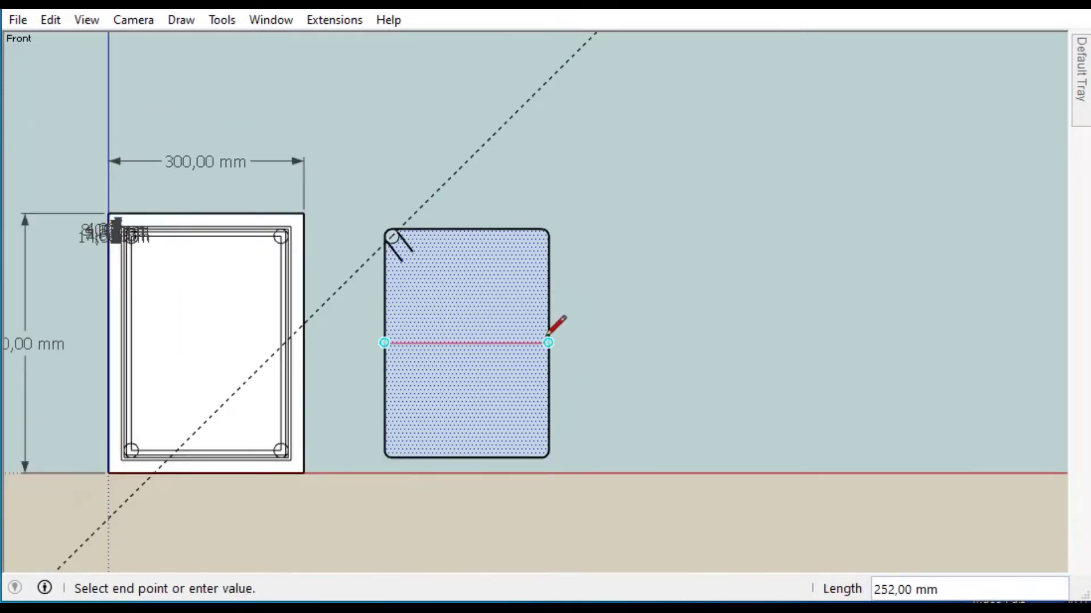
{"action": "left_click", "coordinate": [548, 340]}
{"action": "key", "text": "space"}
{"action": "scroll", "coordinate": [402, 243], "scroll_direction": "up", "scroll_amount": 4}
{"action": "scroll", "coordinate": [455, 369], "scroll_direction": "down", "scroll_amount": 5}
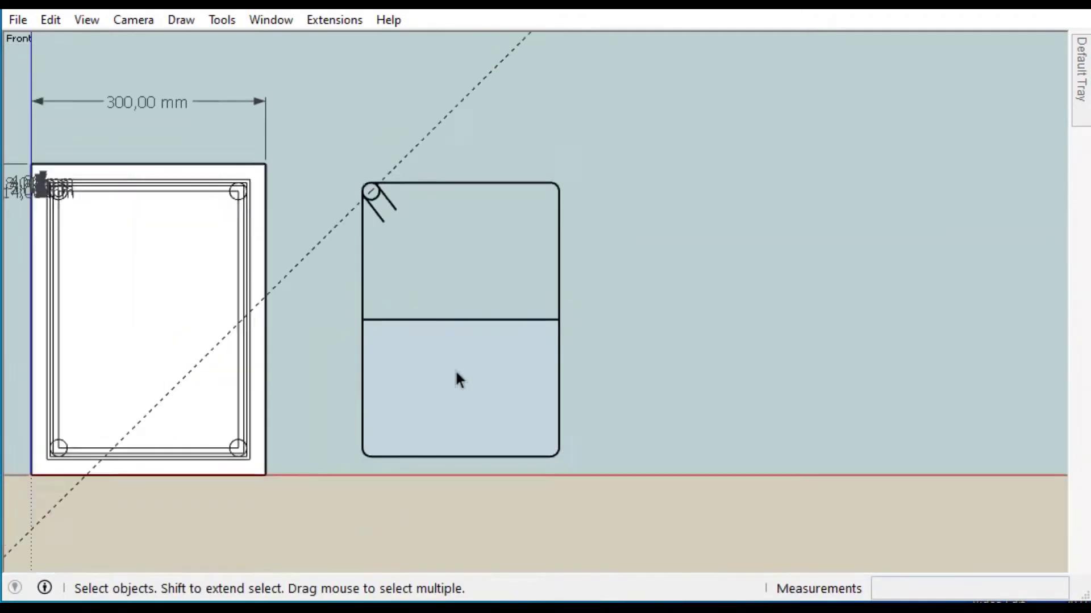
Step: Remove the remaining face and the guide line, and copy the hooked outline 400 mm along the red axis
{"action": "scroll", "coordinate": [463, 341], "scroll_direction": "down", "scroll_amount": 2}
{"action": "key", "text": "m"}
{"action": "key", "text": "ctrl"}
{"action": "left_click", "coordinate": [574, 463]}
{"action": "type", "text": "400"}
{"action": "key", "text": "Return"}
Step: Erase edges of the first hooked outline, leaving only its upper half path with the left-side hook
{"action": "scroll", "coordinate": [540, 329], "scroll_direction": "up", "scroll_amount": 3}
{"action": "scroll", "coordinate": [521, 337], "scroll_direction": "up", "scroll_amount": 5}
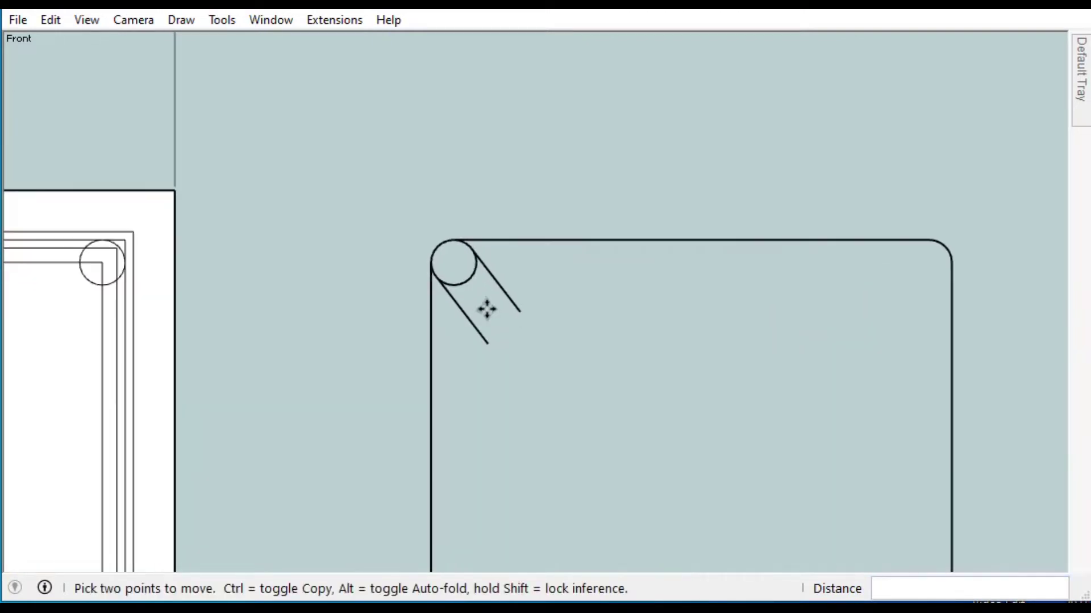
{"action": "key", "text": "space"}
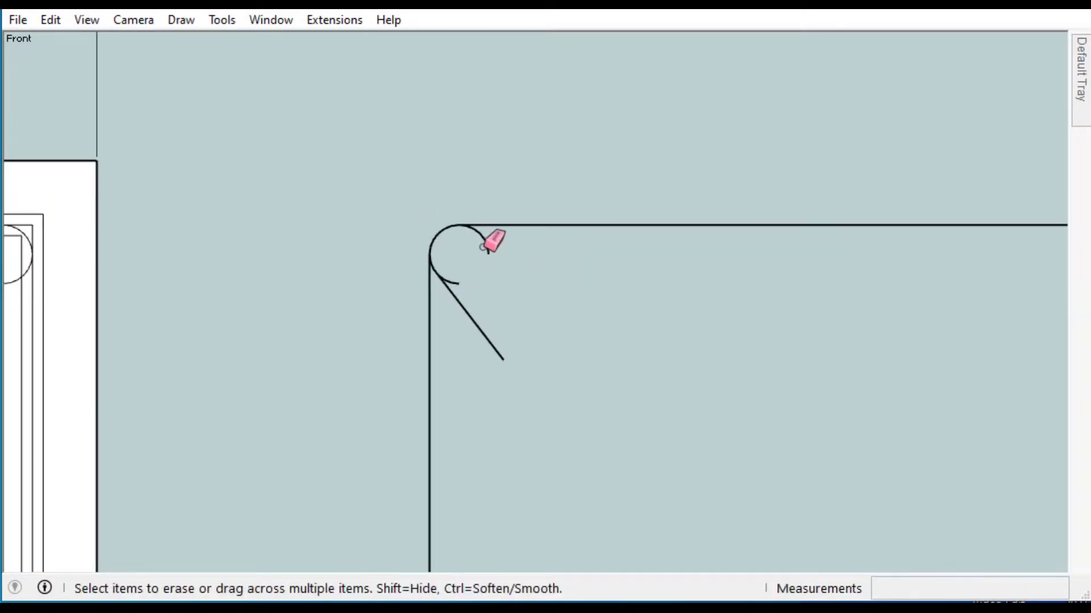
{"action": "scroll", "coordinate": [484, 247], "scroll_direction": "up", "scroll_amount": 4}
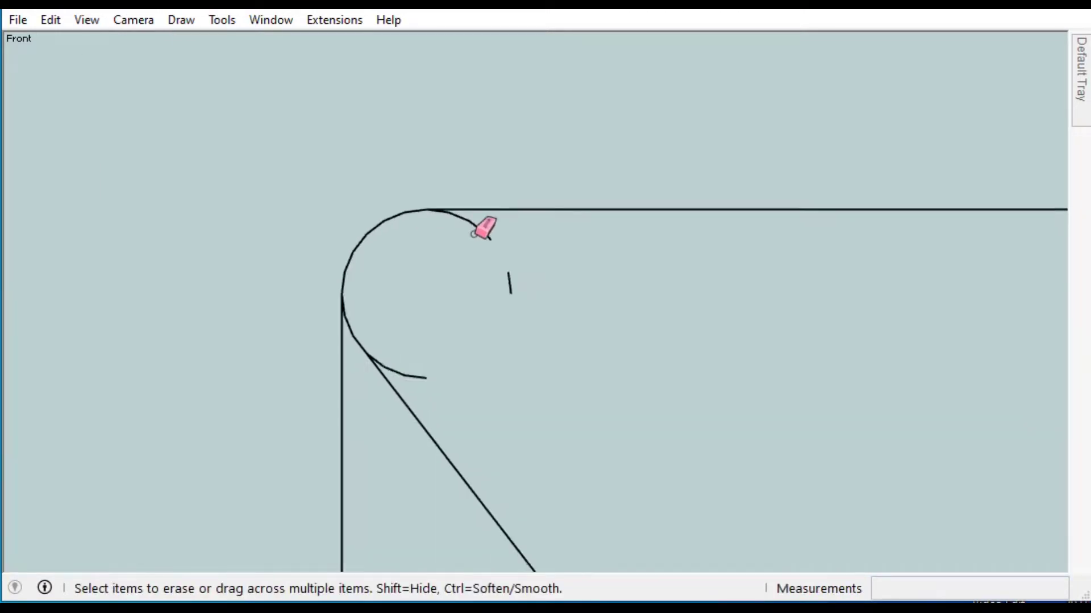
{"action": "scroll", "coordinate": [333, 256], "scroll_direction": "down", "scroll_amount": 9}
{"action": "left_click", "coordinate": [320, 308]}
{"action": "scroll", "coordinate": [366, 216], "scroll_direction": "down", "scroll_amount": 4}
{"action": "left_click", "coordinate": [594, 421]}
{"action": "scroll", "coordinate": [609, 375], "scroll_direction": "down", "scroll_amount": 3}
{"action": "mouse_move", "coordinate": [598, 487]}
{"action": "left_mouse_down"}
{"action": "mouse_move", "coordinate": [521, 372]}
{"action": "mouse_move", "coordinate": [464, 484]}
{"action": "left_mouse_up"}
{"action": "scroll", "coordinate": [467, 378], "scroll_direction": "down", "scroll_amount": 1}
Step: Erase edges of the second hooked outline, leaving the hook, left side, bottom and lower half of the right side
{"action": "scroll", "coordinate": [624, 307], "scroll_direction": "up", "scroll_amount": 5}
{"action": "scroll", "coordinate": [598, 275], "scroll_direction": "up", "scroll_amount": 5}
{"action": "left_click", "coordinate": [676, 229]}
{"action": "scroll", "coordinate": [622, 194], "scroll_direction": "down", "scroll_amount": 8}
{"action": "left_click", "coordinate": [669, 187]}
{"action": "scroll", "coordinate": [864, 189], "scroll_direction": "up", "scroll_amount": 3}
{"action": "left_click", "coordinate": [928, 192]}
{"action": "left_click", "coordinate": [934, 267]}
{"action": "left_click", "coordinate": [857, 536]}
{"action": "scroll", "coordinate": [789, 323], "scroll_direction": "down", "scroll_amount": 1}
Step: Orbit to a three-dimensional view and switch the camera to perspective projection
{"action": "scroll", "coordinate": [663, 407], "scroll_direction": "down", "scroll_amount": 4}
{"action": "middle_click_drag", "start_coordinate": [663, 407], "coordinate": [548, 497]}
{"action": "left_click", "coordinate": [144, 22]}
{"action": "left_click", "coordinate": [170, 136]}
Step: Draw a small horizontal bar-profile circle at the unhooked end of each of the two stirrup paths
{"action": "scroll", "coordinate": [629, 397], "scroll_direction": "up", "scroll_amount": 3}
{"action": "key", "text": "c"}
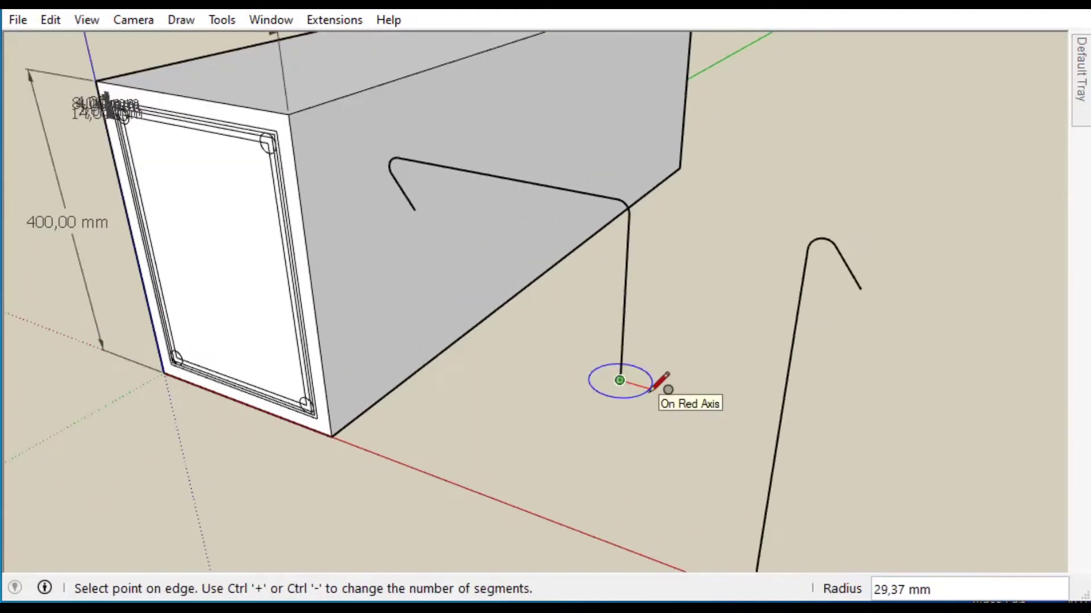
{"action": "scroll", "coordinate": [649, 392], "scroll_direction": "up", "scroll_amount": 4}
{"action": "scroll", "coordinate": [730, 311], "scroll_direction": "down", "scroll_amount": 6}
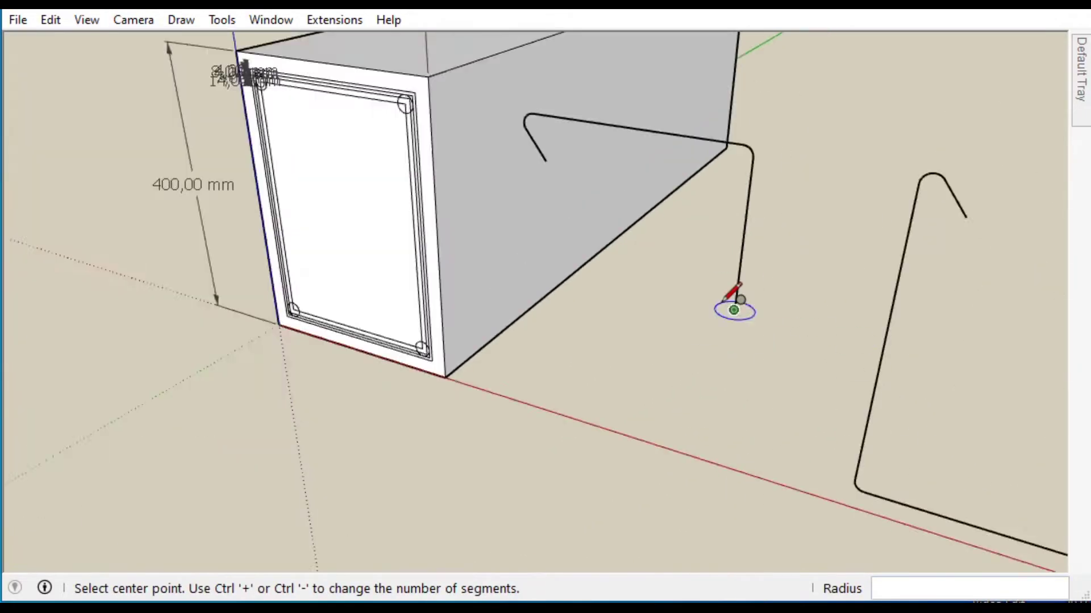
{"action": "left_click", "coordinate": [993, 373]}
{"action": "key", "text": "Escape"}
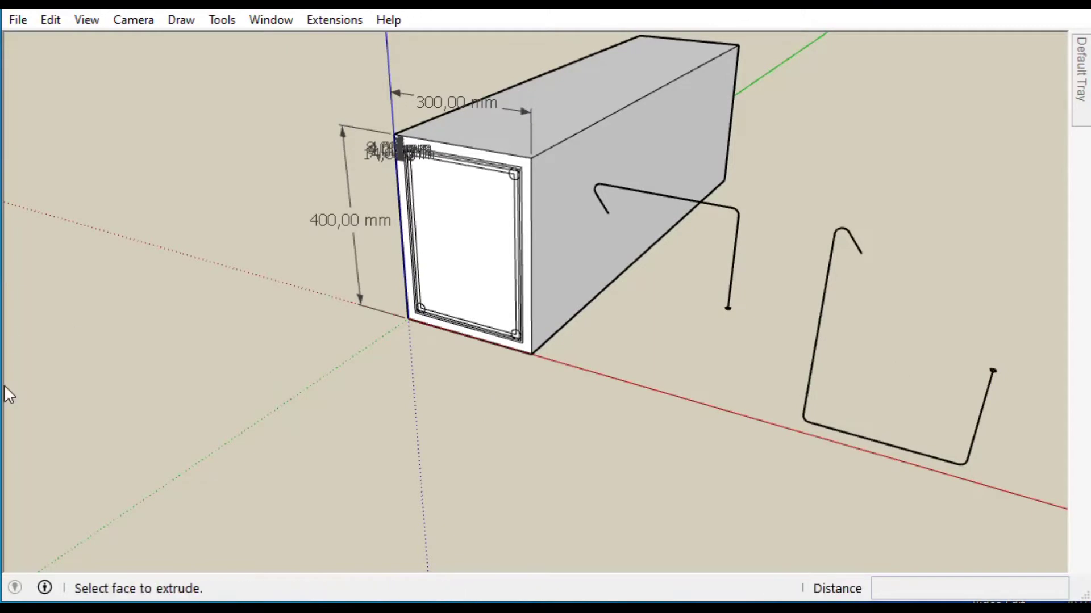
Step: Extrude the profile circle of the upper stirrup half along its whole path with Follow Me
{"action": "key", "text": "p"}
{"action": "scroll", "coordinate": [756, 136], "scroll_direction": "up", "scroll_amount": 5}
{"action": "scroll", "coordinate": [795, 119], "scroll_direction": "down", "scroll_amount": 3}
{"action": "scroll", "coordinate": [881, 284], "scroll_direction": "up", "scroll_amount": 1}
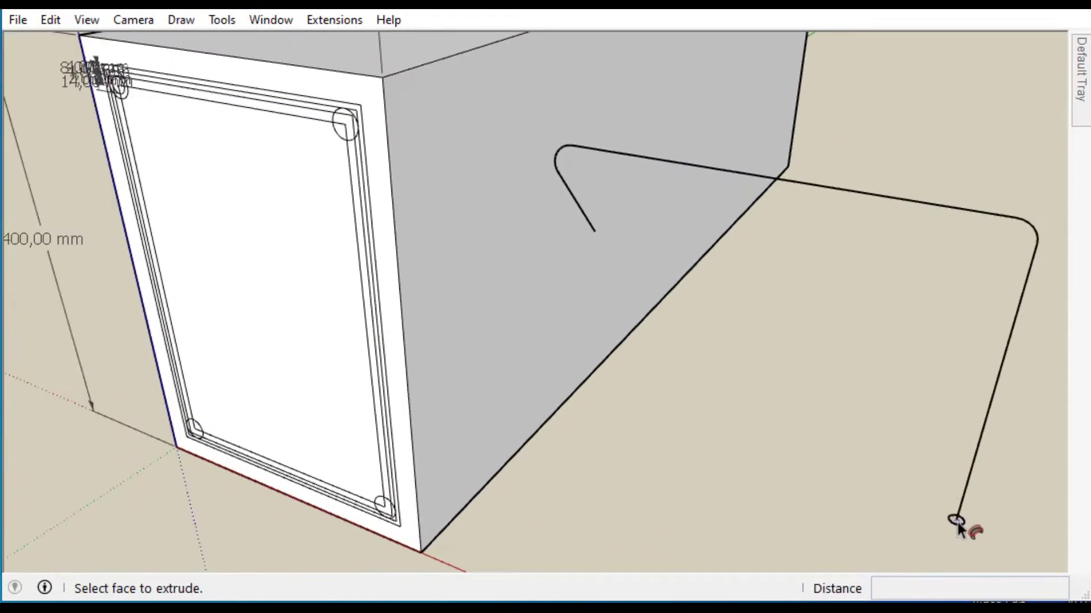
{"action": "key", "text": "Escape"}
{"action": "key", "text": "space"}
Step: Select the extruded upper stirrup bar and make it a group
{"action": "scroll", "coordinate": [730, 286], "scroll_direction": "down", "scroll_amount": 3}
{"action": "left_click", "coordinate": [730, 287]}
{"action": "scroll", "coordinate": [730, 287], "scroll_direction": "up", "scroll_amount": 3}
{"action": "right_click", "coordinate": [731, 287]}
{"action": "left_click", "coordinate": [784, 234]}
{"action": "right_click", "coordinate": [730, 251]}
{"action": "left_click", "coordinate": [773, 184]}
Step: Extrude the profile circle of the lower stirrup half along its path to the end of the hook with Follow Me
{"action": "scroll", "coordinate": [778, 199], "scroll_direction": "down", "scroll_amount": 3}
{"action": "scroll", "coordinate": [812, 278], "scroll_direction": "up", "scroll_amount": 8}
{"action": "scroll", "coordinate": [805, 269], "scroll_direction": "up", "scroll_amount": 5}
{"action": "scroll", "coordinate": [806, 269], "scroll_direction": "down", "scroll_amount": 4}
{"action": "left_click", "coordinate": [733, 301]}
{"action": "scroll", "coordinate": [773, 267], "scroll_direction": "down", "scroll_amount": 6}
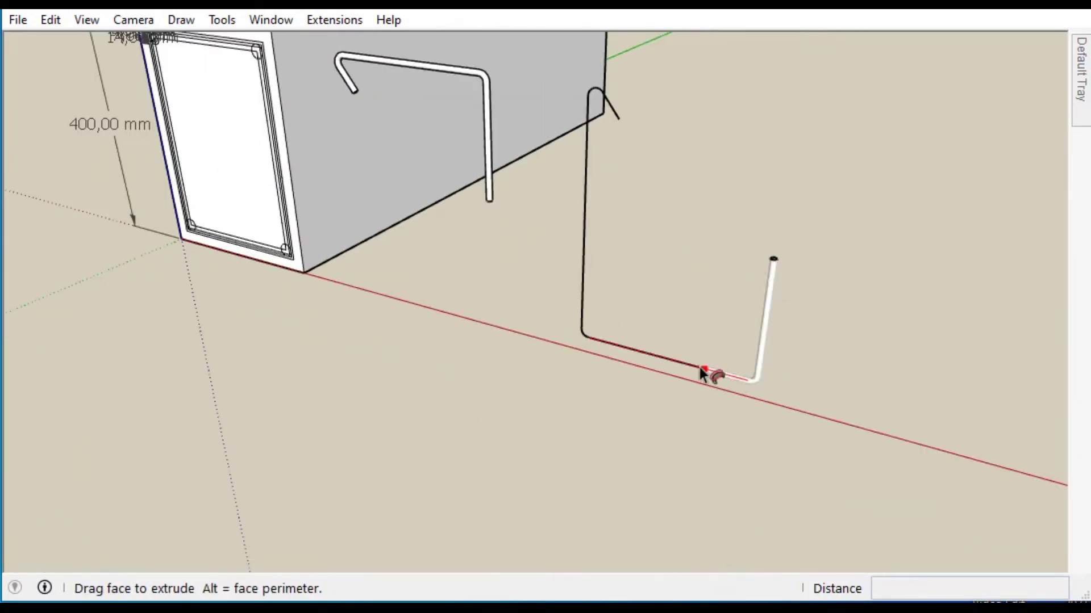
{"action": "left_click", "coordinate": [619, 121]}
{"action": "key", "text": "space"}
Step: Select the entire extruded lower stirrup bar and make it a group
{"action": "scroll", "coordinate": [619, 122], "scroll_direction": "up", "scroll_amount": 2}
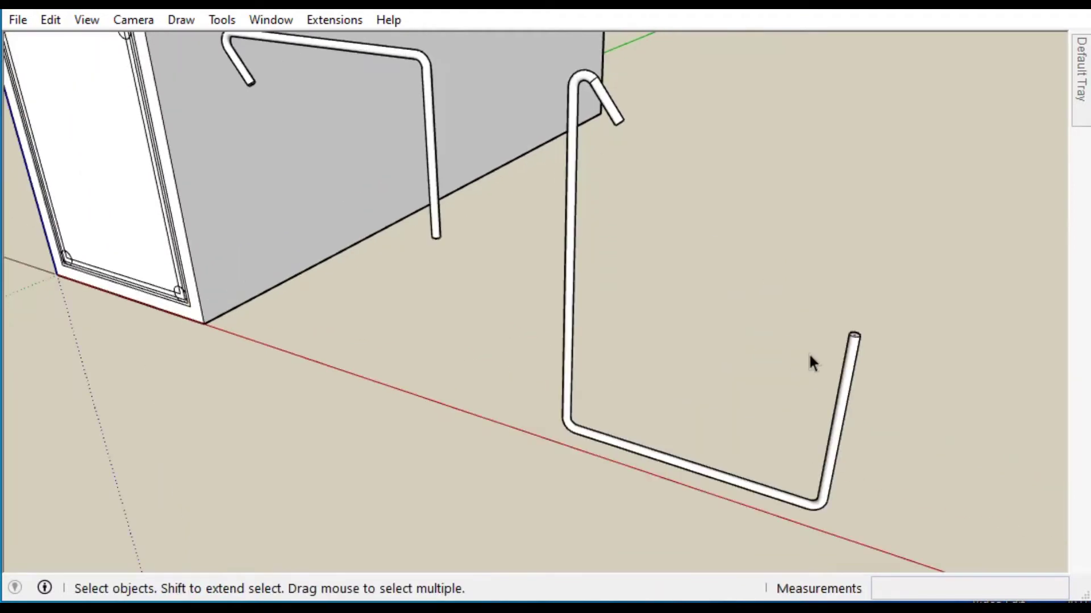
{"action": "scroll", "coordinate": [856, 352], "scroll_direction": "up", "scroll_amount": 5}
{"action": "triple_click", "coordinate": [857, 322]}
{"action": "right_click", "coordinate": [856, 321]}
{"action": "left_click", "coordinate": [938, 226]}
Step: Move the lower stirrup bar so its unhooked end meets the lower end of the upper stirrup bar
{"action": "key", "text": "m"}
{"action": "scroll", "coordinate": [846, 273], "scroll_direction": "up", "scroll_amount": 5}
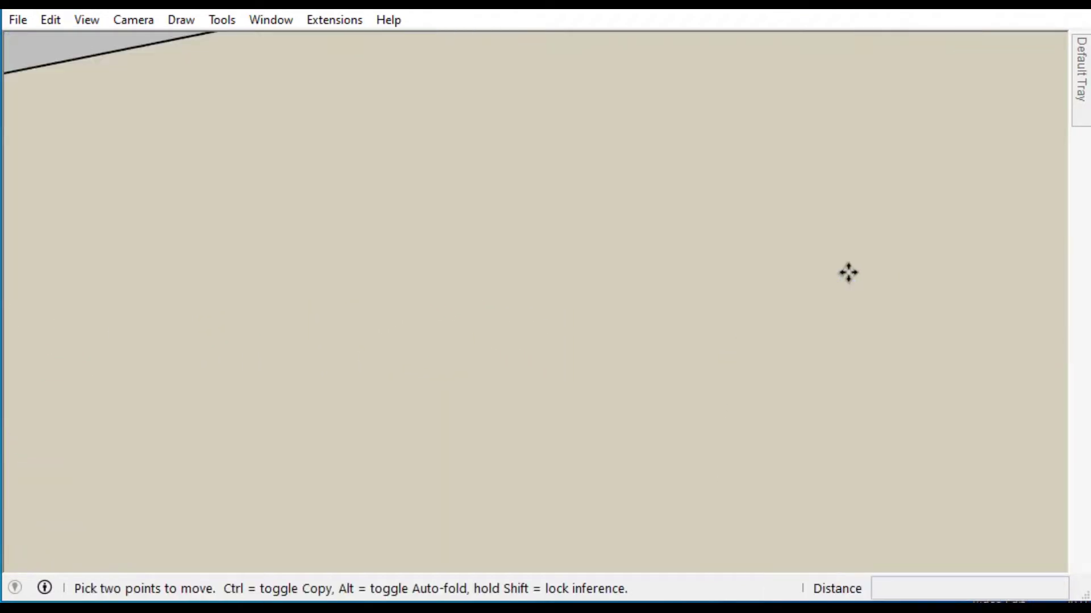
{"action": "scroll", "coordinate": [806, 353], "scroll_direction": "down", "scroll_amount": 3}
{"action": "left_click", "coordinate": [806, 355]}
{"action": "scroll", "coordinate": [805, 355], "scroll_direction": "down", "scroll_amount": 6}
{"action": "scroll", "coordinate": [555, 295], "scroll_direction": "up", "scroll_amount": 6}
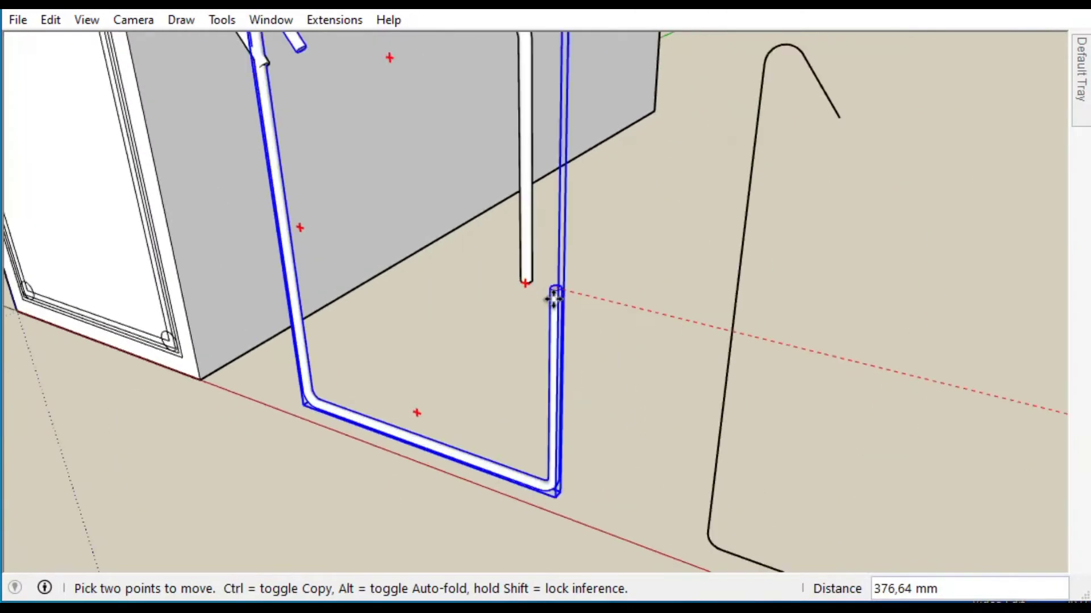
{"action": "left_click", "coordinate": [450, 229]}
{"action": "scroll", "coordinate": [452, 227], "scroll_direction": "down", "scroll_amount": 7}
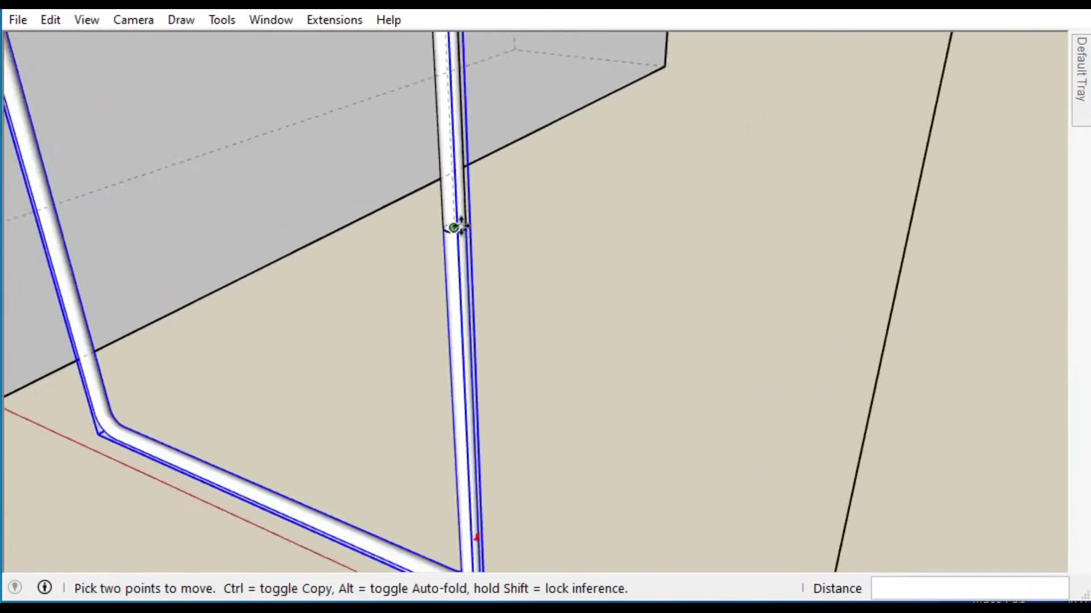
Step: Delete the leftover geometry next to the joined stirrup halves
{"action": "key", "text": "space"}
{"action": "left_click", "coordinate": [588, 299]}
{"action": "triple_click", "coordinate": [584, 311]}
{"action": "key", "text": "Delete"}
Step: Switch the camera to parallel projection and show the stirrup in the standard top view
{"action": "key", "text": "o"}
{"action": "left_click_drag", "start_coordinate": [562, 292], "coordinate": [641, 359]}
{"action": "left_click", "coordinate": [139, 20]}
{"action": "left_click", "coordinate": [154, 115]}
{"action": "left_click", "coordinate": [137, 20]}
{"action": "mouse_move", "coordinate": [171, 85]}
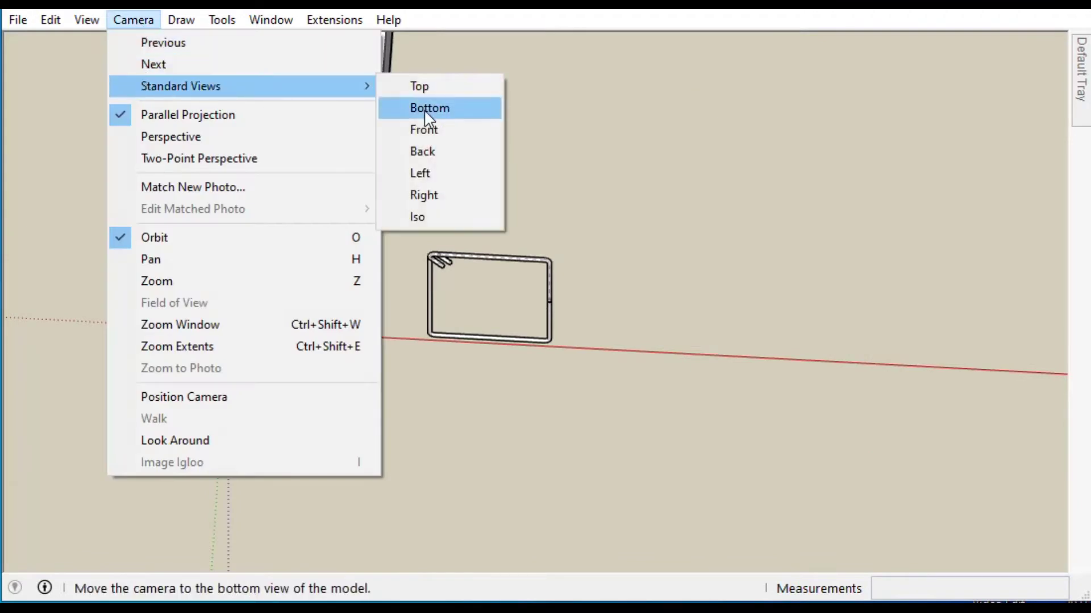
{"action": "left_click", "coordinate": [420, 86]}
Step: Rotate one stirrup half slightly around its joint end so its hook swings away from the red axis
{"action": "scroll", "coordinate": [706, 304], "scroll_direction": "up", "scroll_amount": 5}
{"action": "scroll", "coordinate": [949, 236], "scroll_direction": "up", "scroll_amount": 2}
{"action": "scroll", "coordinate": [170, 184], "scroll_direction": "up", "scroll_amount": 1}
{"action": "key", "text": "q"}
{"action": "key", "text": "space"}
{"action": "left_click", "coordinate": [173, 358]}
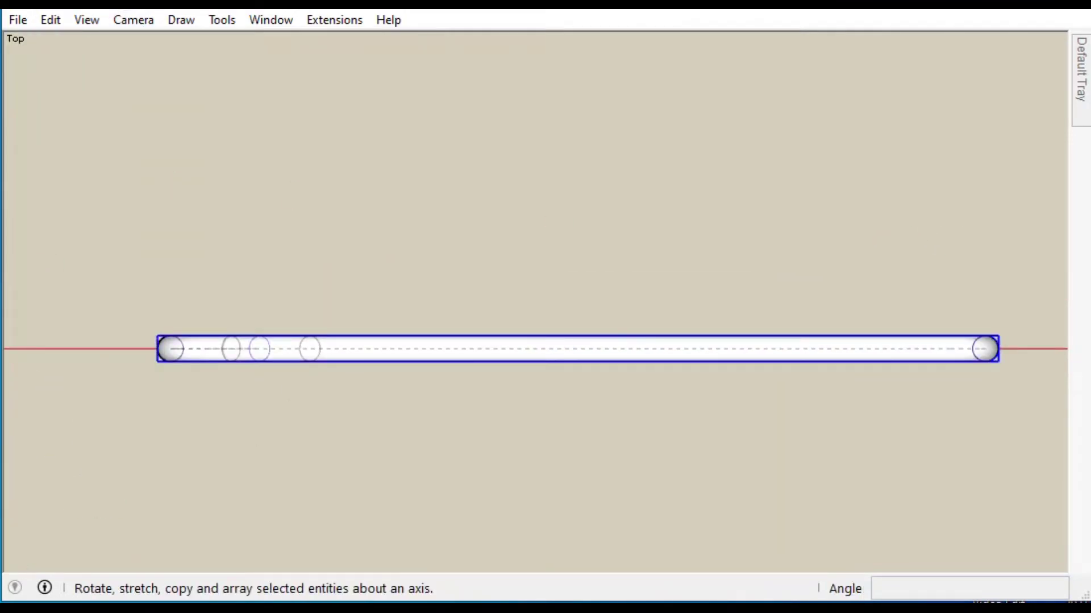
{"action": "left_click", "coordinate": [984, 349]}
{"action": "left_click", "coordinate": [126, 349]}
{"action": "left_click", "coordinate": [119, 333]}
{"action": "key", "text": "space"}
Step: Rotate the other stirrup half slightly around the same joint in the opposite direction so the two hooks sit side by side
{"action": "left_click", "coordinate": [190, 358]}
{"action": "key", "text": "q"}
{"action": "left_click", "coordinate": [985, 350]}
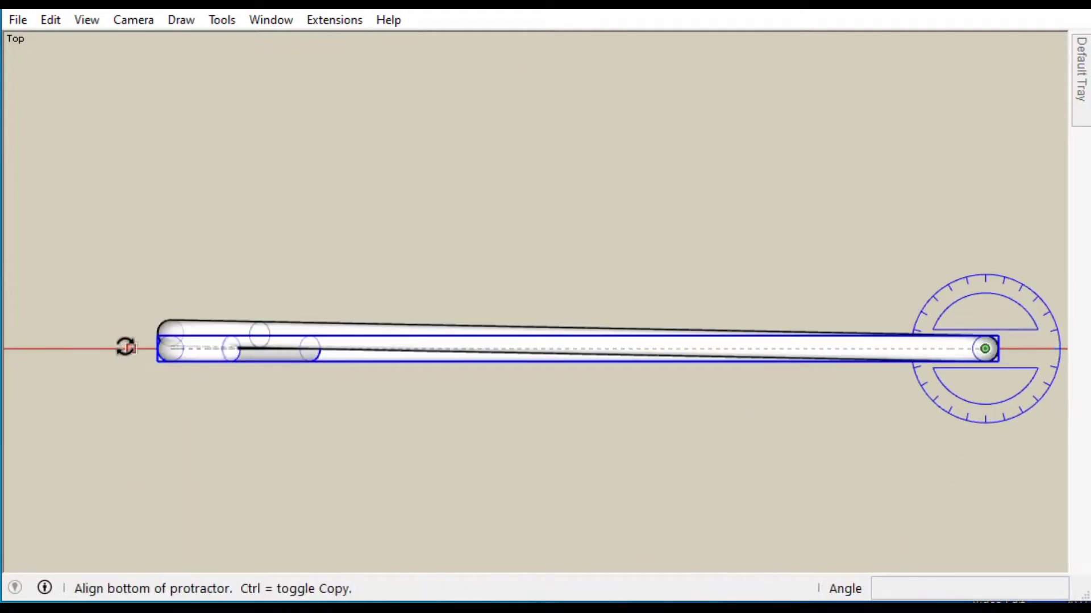
{"action": "left_click", "coordinate": [116, 347]}
{"action": "left_click", "coordinate": [116, 363]}
{"action": "key", "text": "space"}
Step: Delete the leftover path line between the hooks and make both stirrup halves one group
{"action": "scroll", "coordinate": [170, 356], "scroll_direction": "up", "scroll_amount": 5}
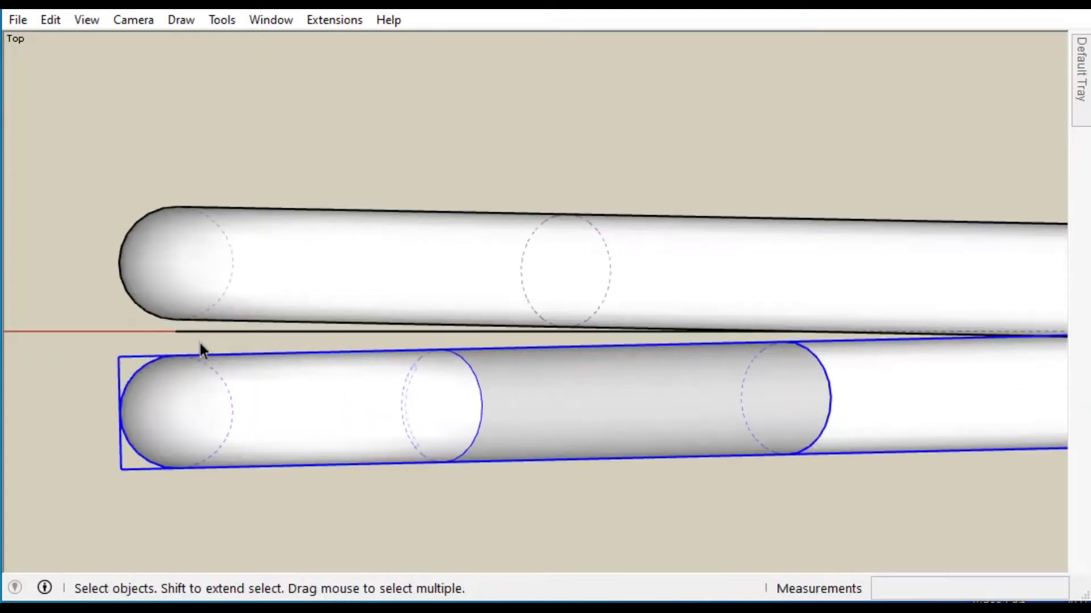
{"action": "left_click", "coordinate": [184, 332]}
{"action": "key", "text": "Delete"}
{"action": "scroll", "coordinate": [321, 329], "scroll_direction": "down", "scroll_amount": 8}
{"action": "left_click_drag", "start_coordinate": [706, 395], "coordinate": [346, 326]}
{"action": "right_click", "coordinate": [380, 354]}
{"action": "left_click", "coordinate": [482, 291]}
Step: Return the camera to perspective and make the entire beam block a group
{"action": "left_click", "coordinate": [134, 20]}
{"action": "left_click", "coordinate": [253, 137]}
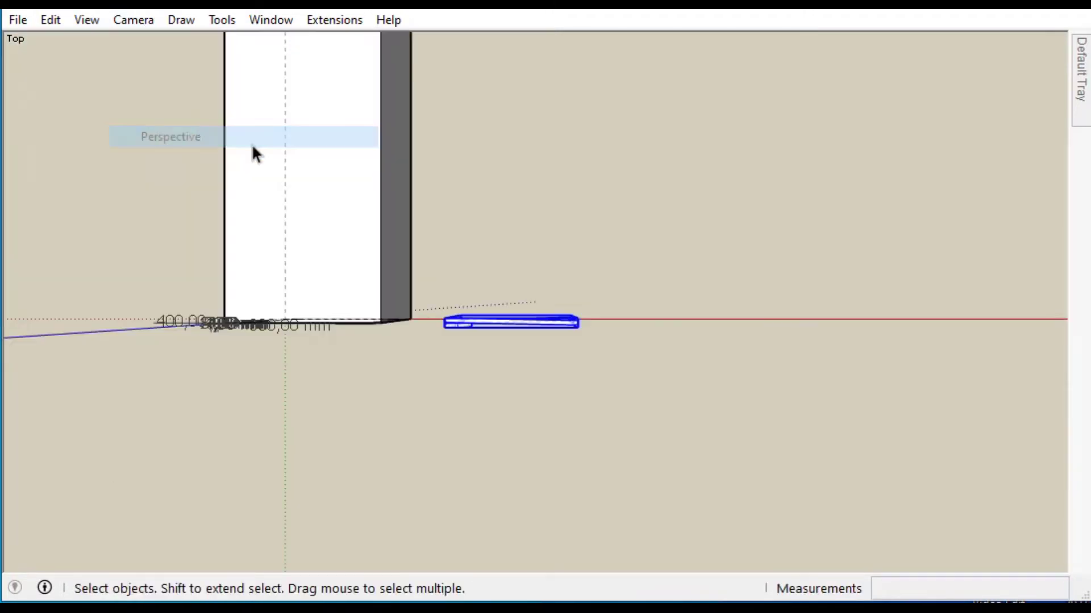
{"action": "middle_click_drag", "start_coordinate": [427, 403], "coordinate": [557, 170]}
{"action": "triple_click", "coordinate": [318, 250]}
{"action": "right_click", "coordinate": [338, 251]}
{"action": "left_click", "coordinate": [392, 247]}
Step: Draw a 14 mm diameter circle at the upper-left guide corner of the beam's front face and make it the component "tul utama d14"
{"action": "scroll", "coordinate": [287, 209], "scroll_direction": "up", "scroll_amount": 10}
{"action": "scroll", "coordinate": [348, 208], "scroll_direction": "down", "scroll_amount": 2}
{"action": "scroll", "coordinate": [502, 302], "scroll_direction": "up", "scroll_amount": 2}
{"action": "key", "text": "c"}
{"action": "left_click", "coordinate": [557, 179]}
{"action": "left_click", "coordinate": [565, 116]}
{"action": "key", "text": "space"}
{"action": "left_click", "coordinate": [565, 141]}
{"action": "right_click", "coordinate": [564, 78]}
{"action": "left_click", "coordinate": [625, 224]}
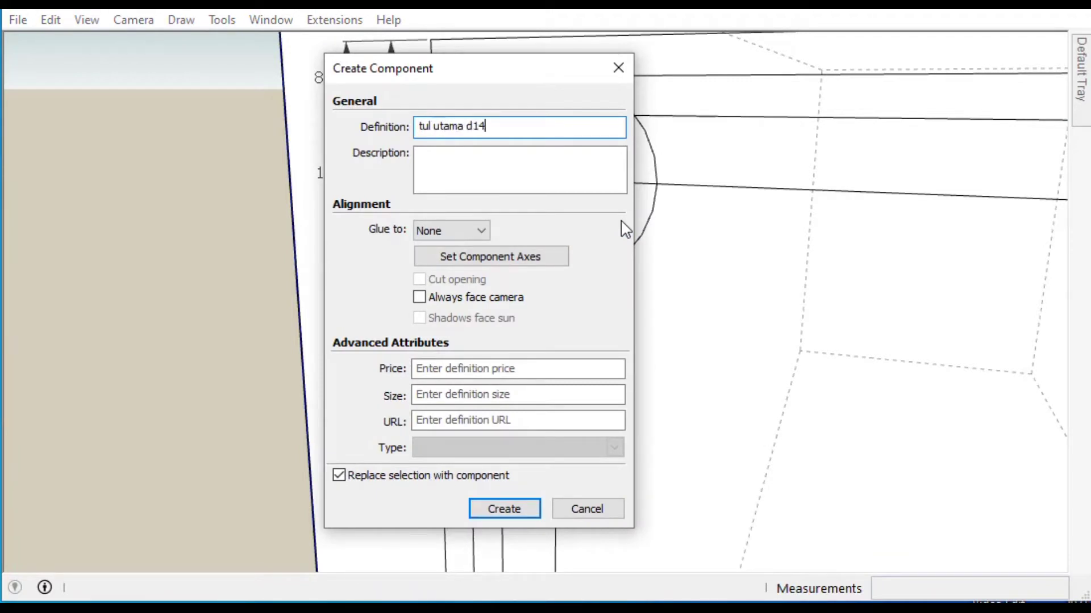
{"action": "key", "text": "Return"}
Step: Copy the bar circle component 230 mm across so one circle sits at each upper corner inside the guide lines
{"action": "left_click", "coordinate": [513, 345]}
{"action": "scroll", "coordinate": [377, 306], "scroll_direction": "down", "scroll_amount": 3}
{"action": "scroll", "coordinate": [470, 256], "scroll_direction": "up", "scroll_amount": 5}
{"action": "key", "text": "m"}
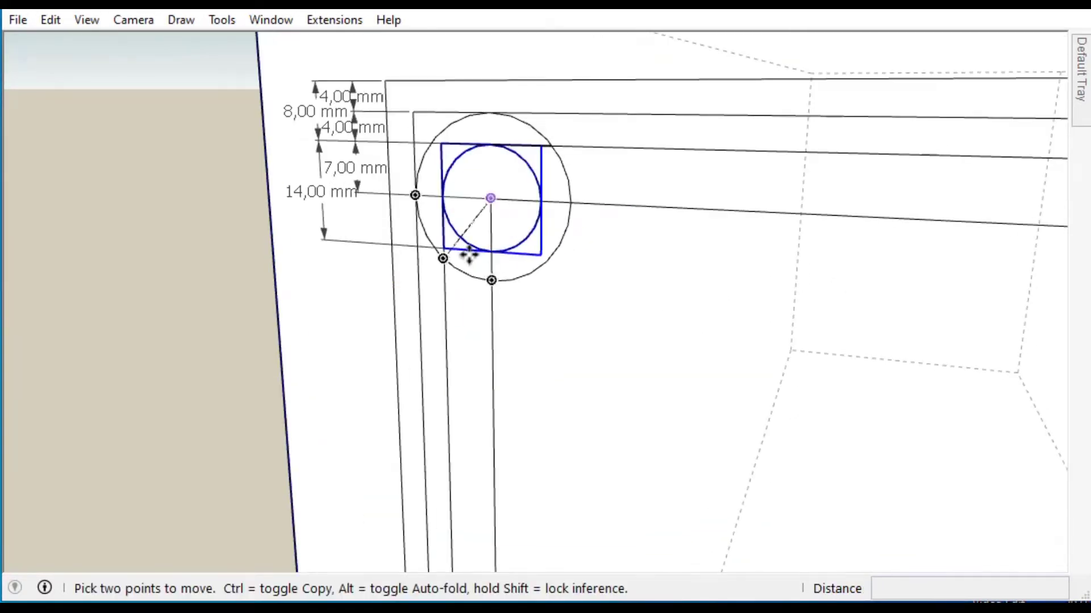
{"action": "scroll", "coordinate": [500, 201], "scroll_direction": "down", "scroll_amount": 6}
{"action": "scroll", "coordinate": [506, 200], "scroll_direction": "up", "scroll_amount": 1}
{"action": "left_click", "coordinate": [881, 219]}
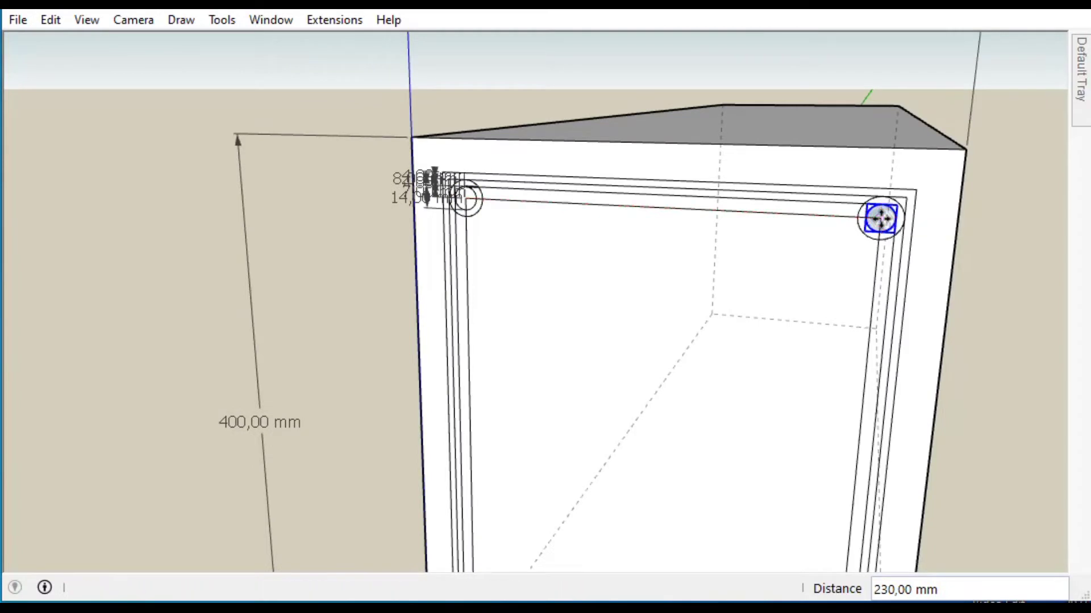
{"action": "key", "text": "space"}
{"action": "key", "text": "ctrl"}
{"action": "left_click", "coordinate": [880, 218]}
{"action": "left_click", "coordinate": [466, 199]}
{"action": "key", "text": "space"}
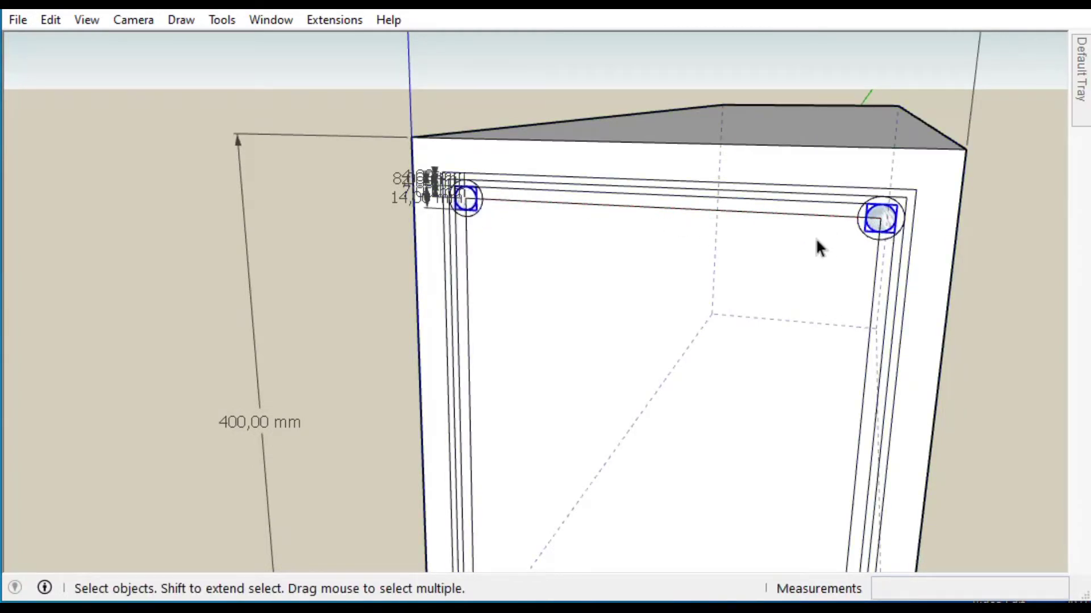
Step: Copy the two upper bar circles 330 mm down to the lower corners of the guide lines
{"action": "left_click", "coordinate": [653, 210]}
{"action": "scroll", "coordinate": [653, 210], "scroll_direction": "down", "scroll_amount": 3}
{"action": "key", "text": "ctrl"}
{"action": "scroll", "coordinate": [648, 426], "scroll_direction": "up", "scroll_amount": 3}
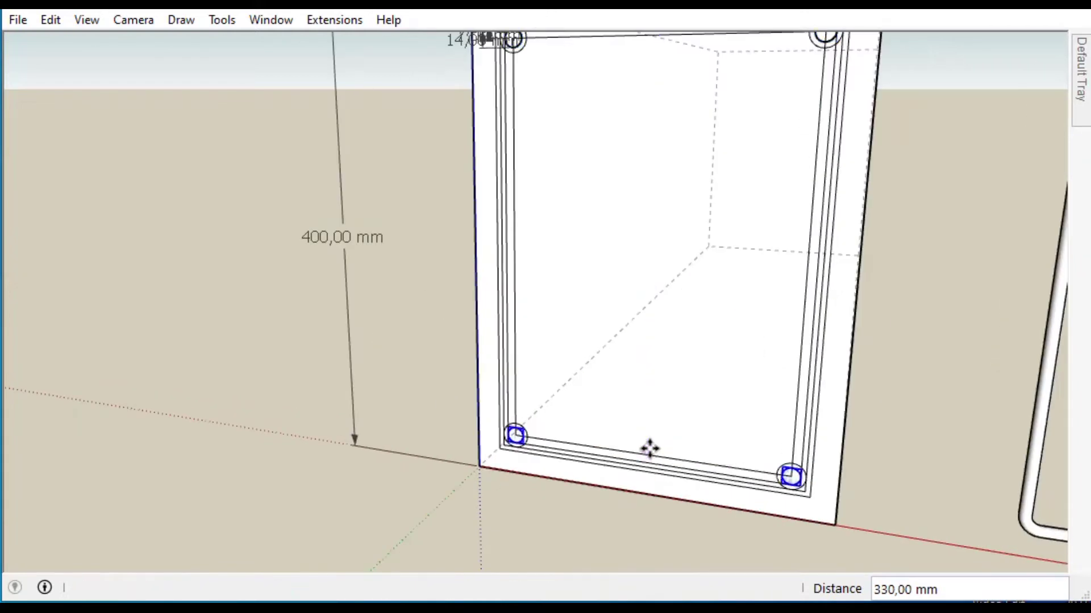
{"action": "scroll", "coordinate": [650, 449], "scroll_direction": "down", "scroll_amount": 3}
{"action": "key", "text": "space"}
Step: Open the beam group in parallel front view and delete all guide lines and circles on its front face
{"action": "double_click", "coordinate": [743, 367]}
{"action": "left_click", "coordinate": [135, 22]}
{"action": "left_click", "coordinate": [181, 115]}
{"action": "left_click", "coordinate": [139, 23]}
{"action": "mouse_move", "coordinate": [180, 86]}
{"action": "left_click", "coordinate": [414, 127]}
{"action": "scroll", "coordinate": [441, 247], "scroll_direction": "up", "scroll_amount": 5}
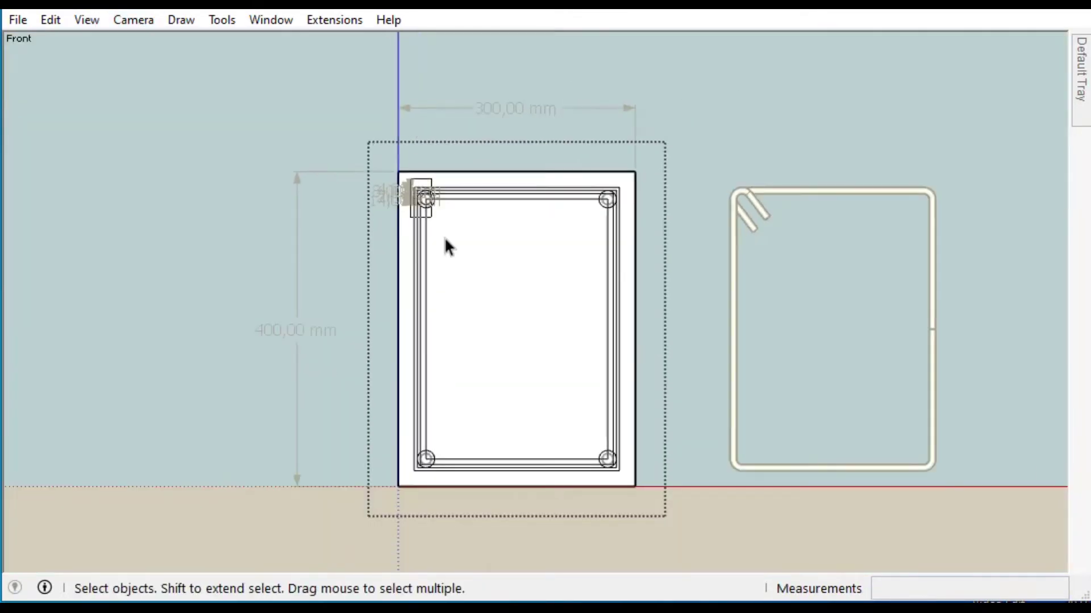
{"action": "left_click_drag", "start_coordinate": [626, 474], "coordinate": [626, 477]}
{"action": "scroll", "coordinate": [611, 465], "scroll_direction": "up", "scroll_amount": 4}
{"action": "key", "text": "Delete"}
{"action": "scroll", "coordinate": [610, 465], "scroll_direction": "down", "scroll_amount": 4}
{"action": "left_click", "coordinate": [686, 384]}
Step: Move the stirrup group 400 mm along the red axis onto the beam's front face around the bar circles
{"action": "left_click", "coordinate": [738, 369]}
{"action": "key", "text": "m"}
{"action": "left_click", "coordinate": [859, 370]}
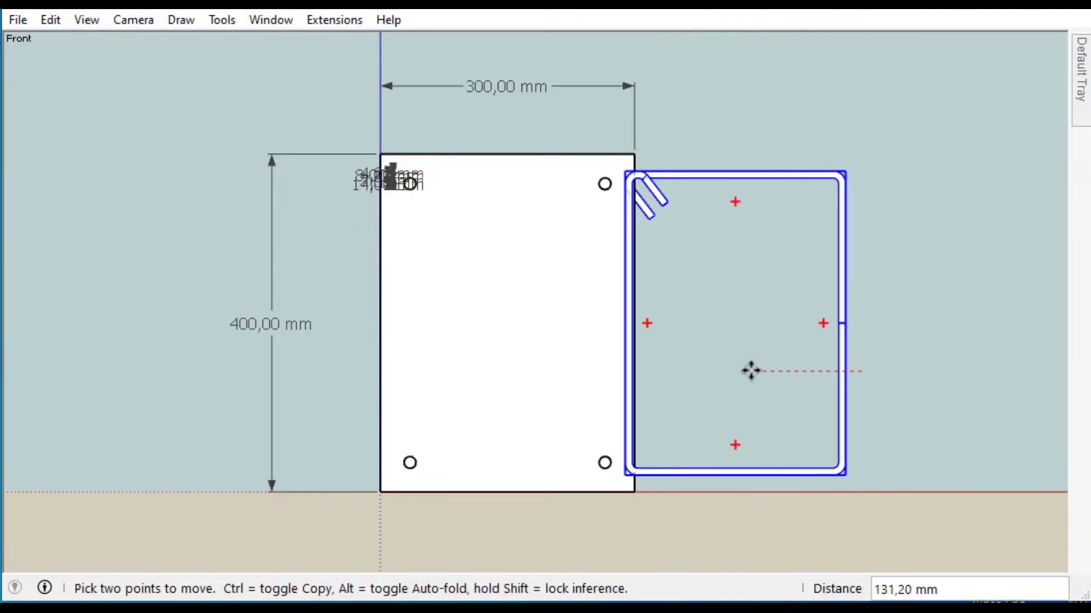
{"action": "type", "text": "400"}
{"action": "key", "text": "Return"}
{"action": "key", "text": "space"}
Step: Open the beam group and push its front face inward so the stirrup and bar circles stand clear of it
{"action": "left_click", "coordinate": [672, 207]}
{"action": "middle_click_drag", "start_coordinate": [695, 268], "coordinate": [624, 372]}
{"action": "double_click", "coordinate": [624, 372]}
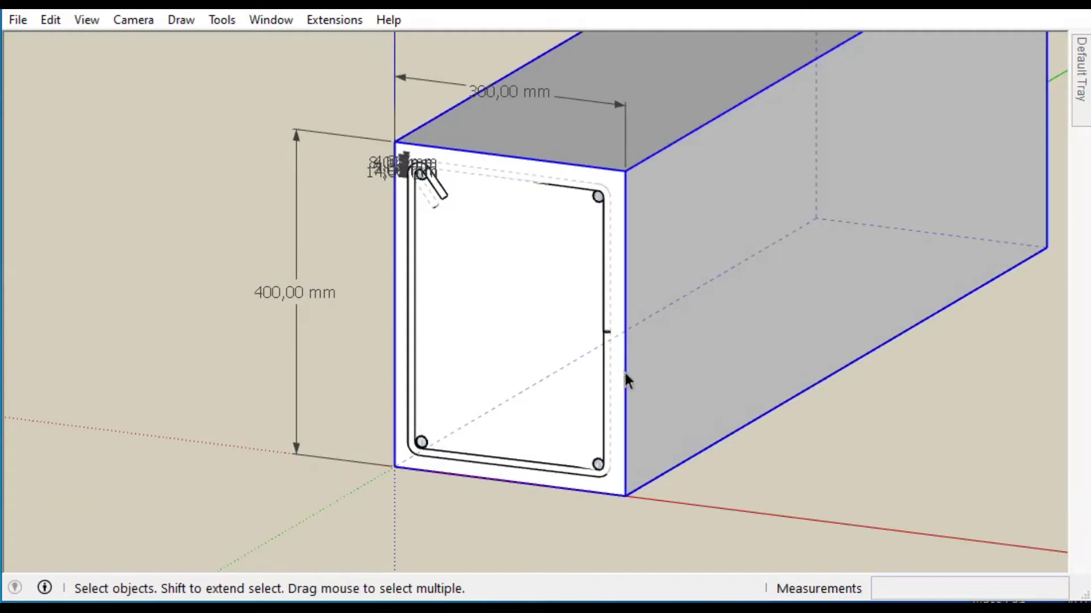
{"action": "triple_click", "coordinate": [618, 373]}
{"action": "key", "text": "p"}
{"action": "left_click", "coordinate": [619, 374]}
{"action": "left_click", "coordinate": [641, 361]}
{"action": "key", "text": "space"}
{"action": "left_click", "coordinate": [738, 511]}
Step: Copy the two lower bar circles 330 mm up onto the upper bar circles
{"action": "middle_click_drag", "start_coordinate": [738, 512], "coordinate": [677, 485]}
{"action": "scroll", "coordinate": [677, 486], "scroll_direction": "up", "scroll_amount": 8}
{"action": "left_click", "coordinate": [595, 462]}
{"action": "scroll", "coordinate": [595, 462], "scroll_direction": "down", "scroll_amount": 2}
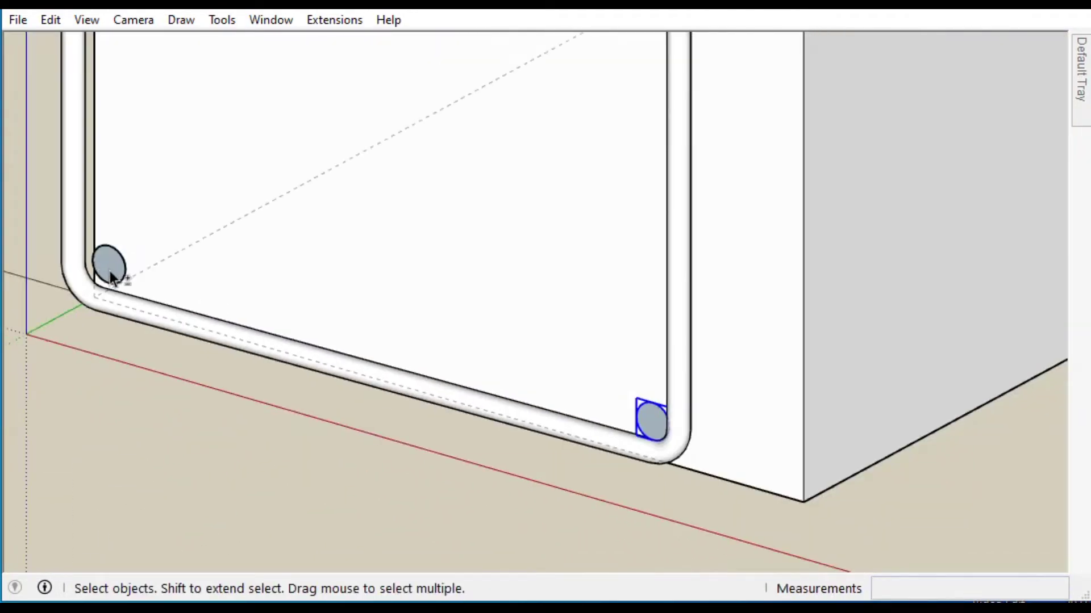
{"action": "middle_click_drag", "start_coordinate": [230, 376], "coordinate": [565, 413]}
{"action": "key", "text": "m"}
{"action": "left_click", "coordinate": [565, 413]}
{"action": "key", "text": "Escape"}
{"action": "scroll", "coordinate": [661, 429], "scroll_direction": "up", "scroll_amount": 8}
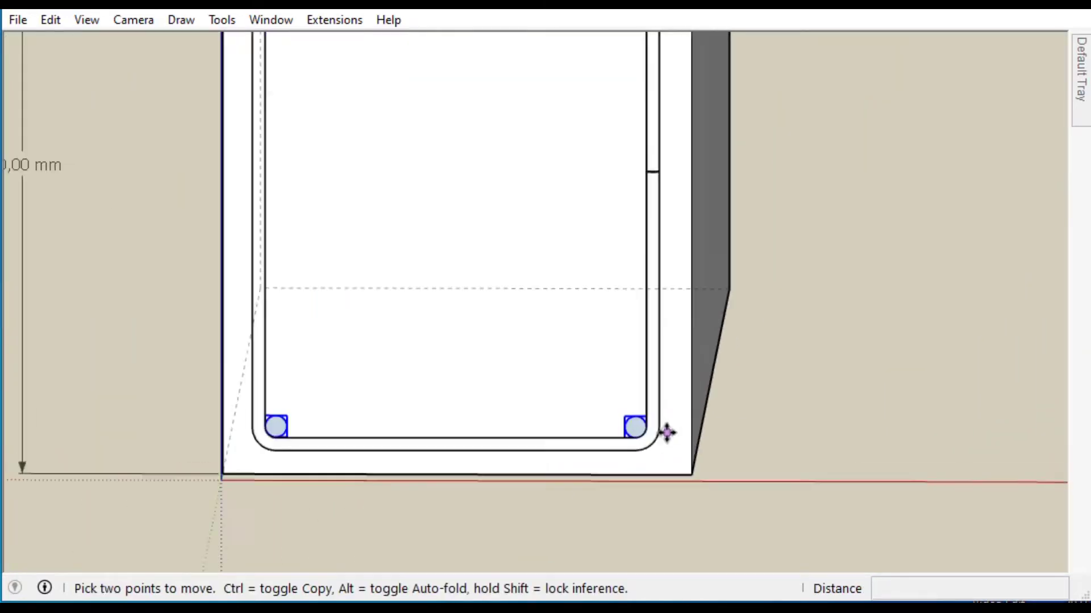
{"action": "left_click", "coordinate": [611, 454]}
{"action": "scroll", "coordinate": [612, 457], "scroll_direction": "down", "scroll_amount": 10}
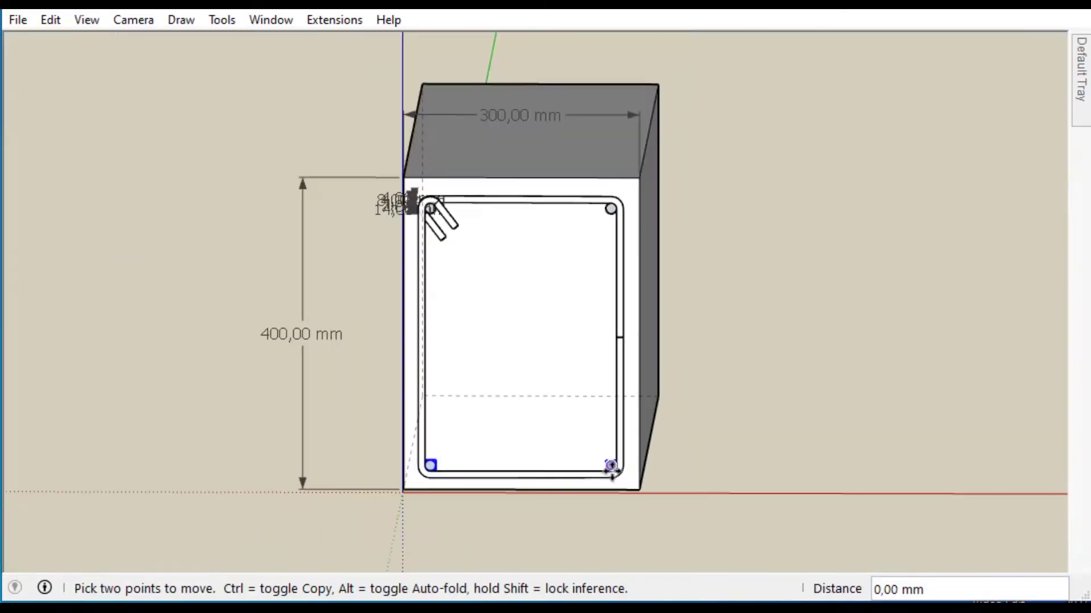
{"action": "key", "text": "ctrl"}
{"action": "scroll", "coordinate": [613, 213], "scroll_direction": "up", "scroll_amount": 8}
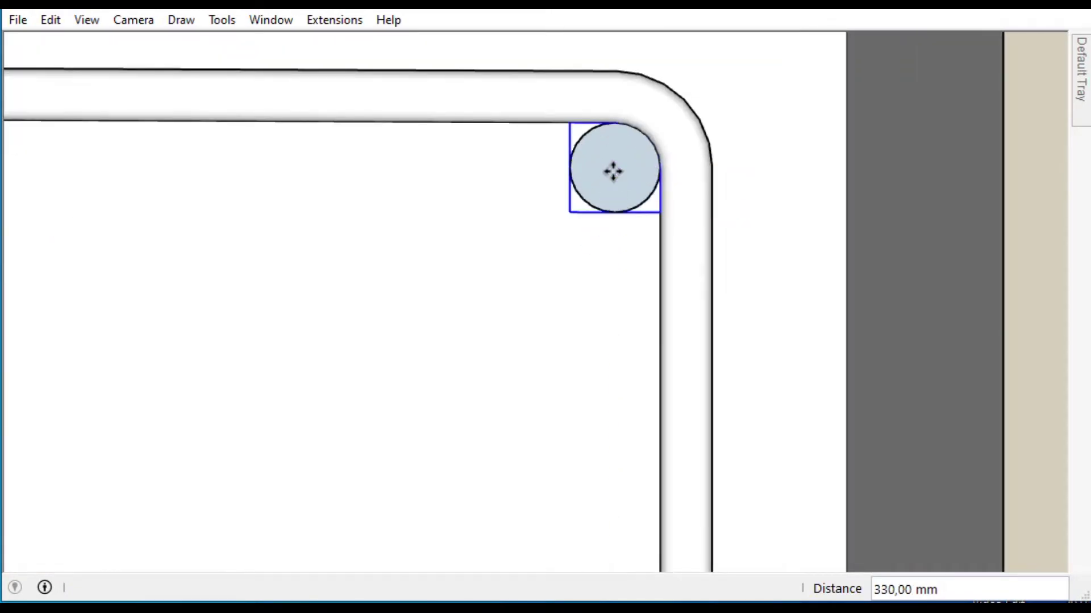
{"action": "left_click", "coordinate": [613, 172]}
Step: Divide the copy distance into four equal intervals with /4 to fill both sides with bar circles
{"action": "scroll", "coordinate": [614, 174], "scroll_direction": "down", "scroll_amount": 8}
{"action": "type", "text": "/"}
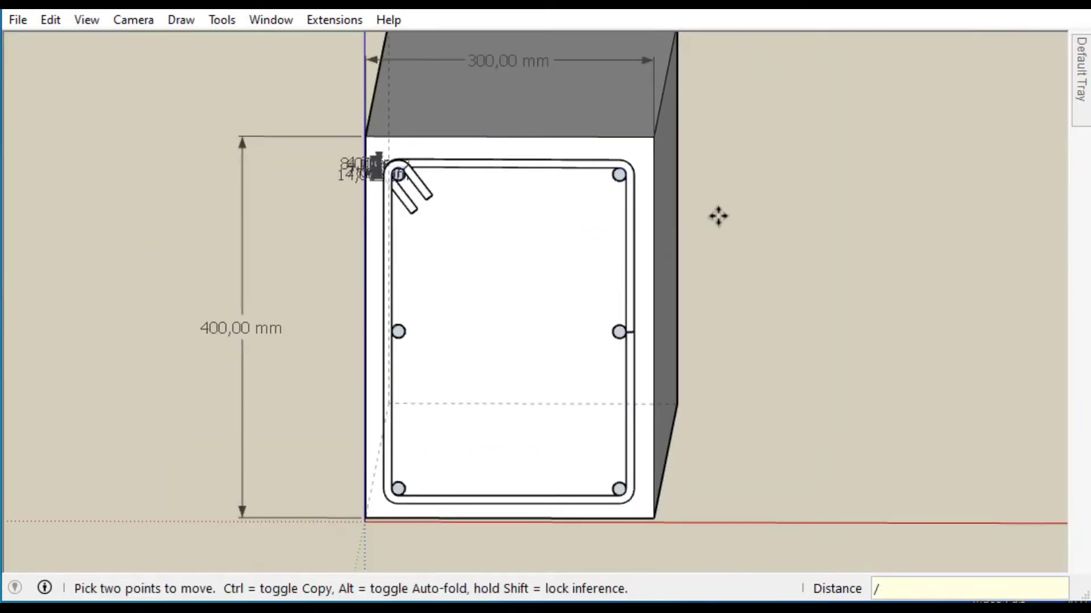
{"action": "type", "text": "4"}
{"action": "key", "text": "Return"}
Step: Set the camera to perspective, open a bar circle component and extrude its front face about 203 mm out of the beam
{"action": "left_click_drag", "start_coordinate": [728, 280], "coordinate": [568, 244]}
{"action": "left_click", "coordinate": [102, 25]}
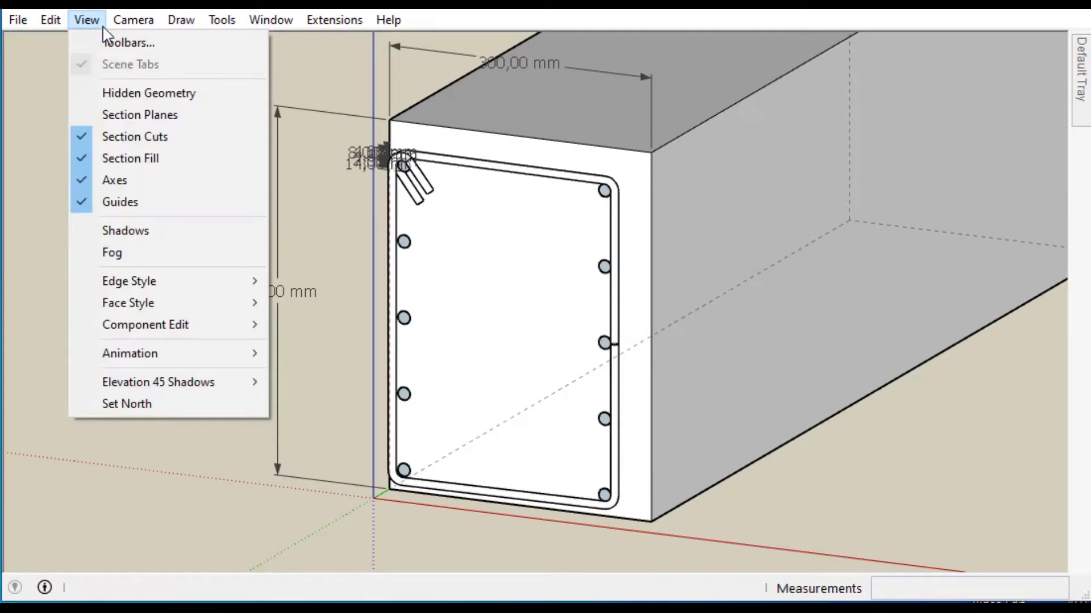
{"action": "mouse_move", "coordinate": [137, 23]}
{"action": "left_click", "coordinate": [170, 137]}
{"action": "middle_click_drag", "start_coordinate": [367, 276], "coordinate": [503, 272]}
{"action": "scroll", "coordinate": [398, 215], "scroll_direction": "up", "scroll_amount": 8}
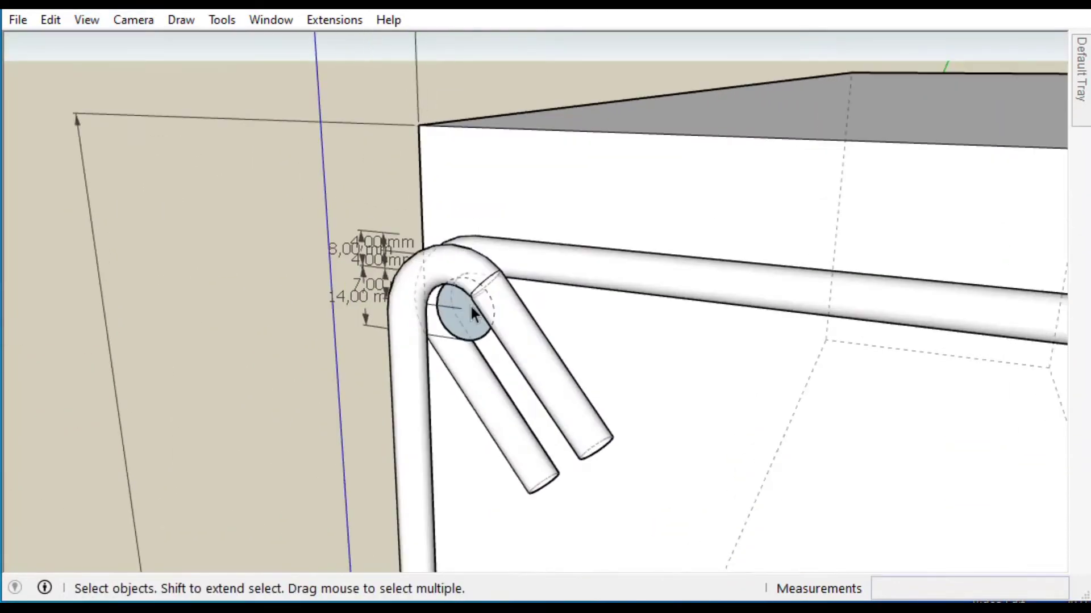
{"action": "scroll", "coordinate": [471, 307], "scroll_direction": "up", "scroll_amount": 3}
{"action": "mouse_move", "coordinate": [421, 304]}
{"action": "middle_mouse_down"}
{"action": "mouse_move", "coordinate": [704, 251]}
{"action": "mouse_move", "coordinate": [377, 207]}
{"action": "middle_mouse_up"}
{"action": "scroll", "coordinate": [377, 207], "scroll_direction": "down", "scroll_amount": 5}
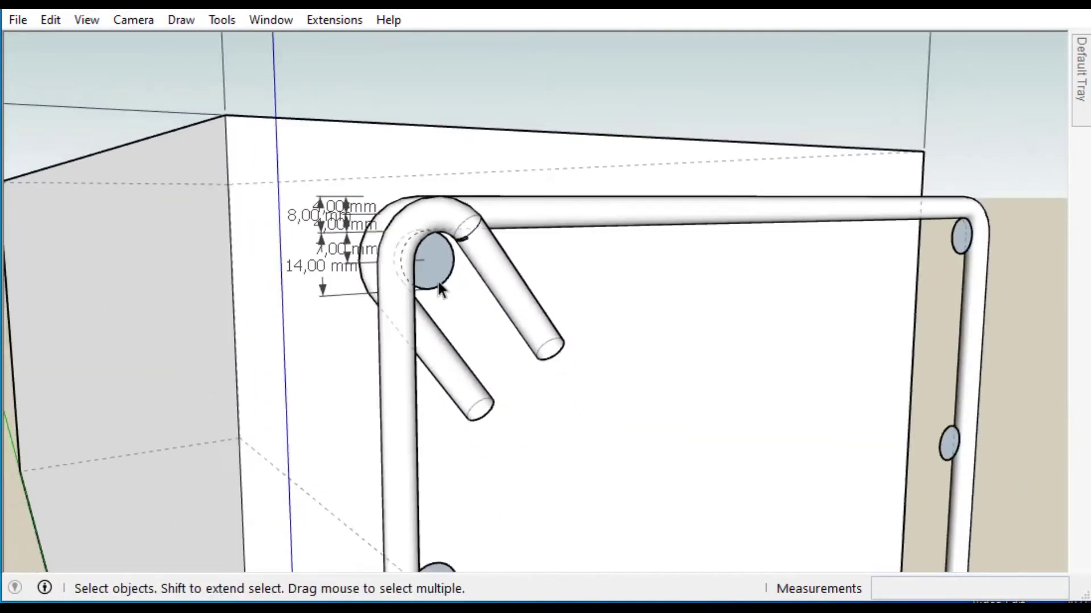
{"action": "double_click", "coordinate": [438, 270]}
{"action": "key", "text": "p"}
{"action": "left_click", "coordinate": [439, 269]}
{"action": "scroll", "coordinate": [495, 292], "scroll_direction": "down", "scroll_amount": 2}
{"action": "scroll", "coordinate": [495, 292], "scroll_direction": "down", "scroll_amount": 3}
{"action": "left_click", "coordinate": [623, 321]}
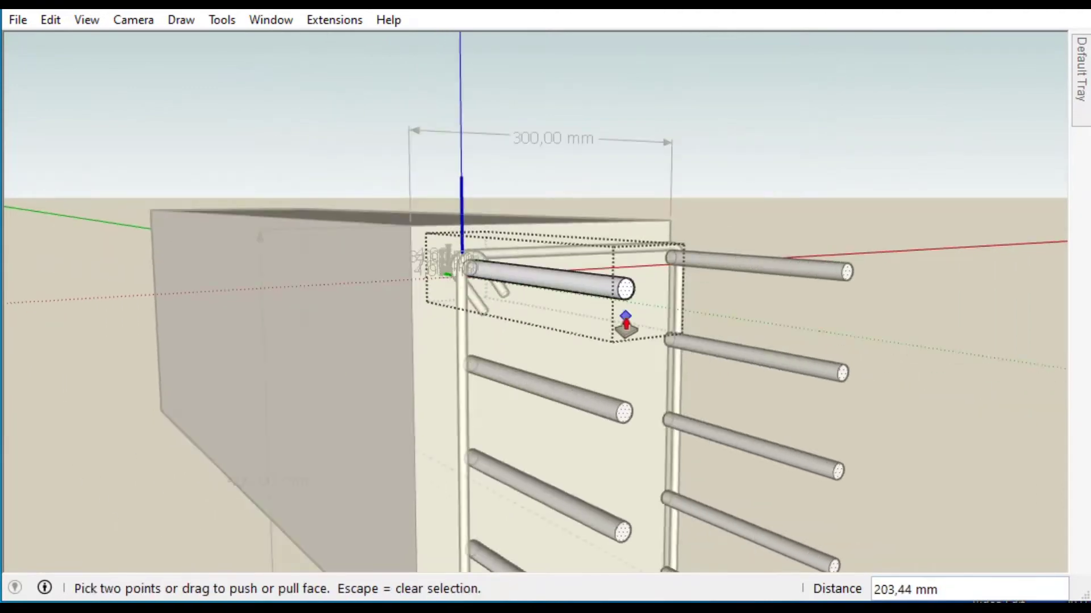
Step: Extrude the bar component's rear face through the beam until it projects beyond the far end
{"action": "key", "text": "space"}
{"action": "left_click", "coordinate": [411, 296]}
{"action": "left_click", "coordinate": [95, 219]}
{"action": "key", "text": "space"}
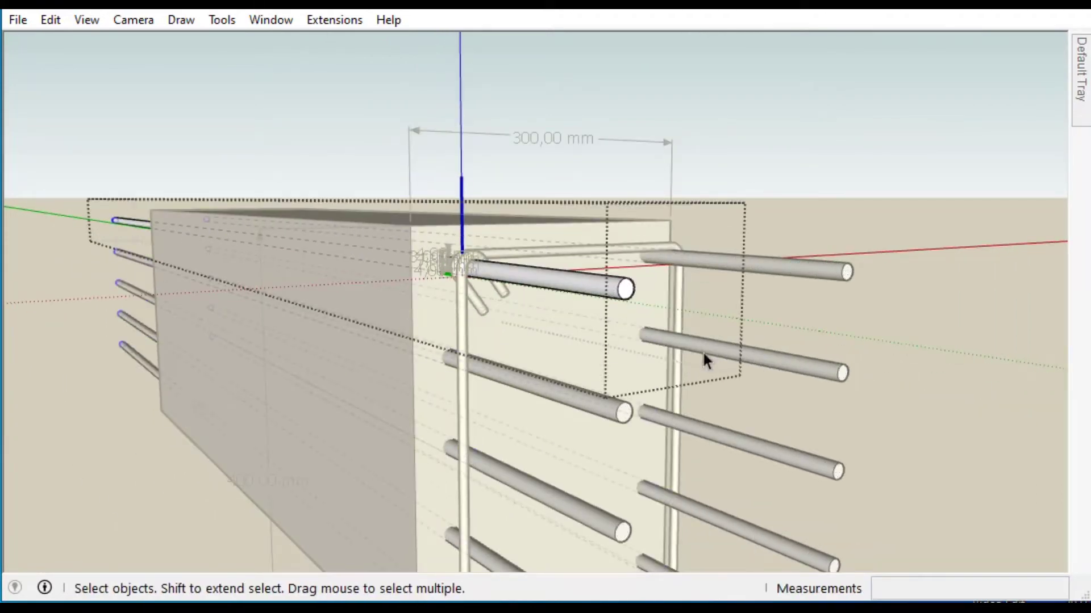
Step: Apply the Metal Rough material to the whole longitudinal bar component
{"action": "left_click", "coordinate": [852, 317]}
{"action": "middle_click_drag", "start_coordinate": [876, 309], "coordinate": [379, 295]}
{"action": "left_click", "coordinate": [380, 294]}
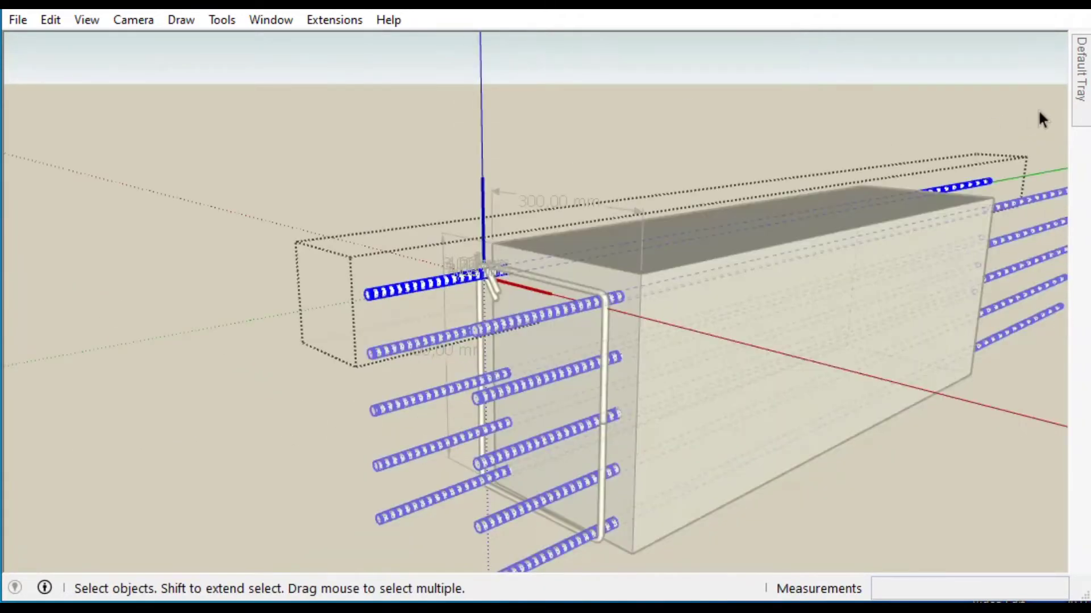
{"action": "mouse_move", "coordinate": [1077, 117]}
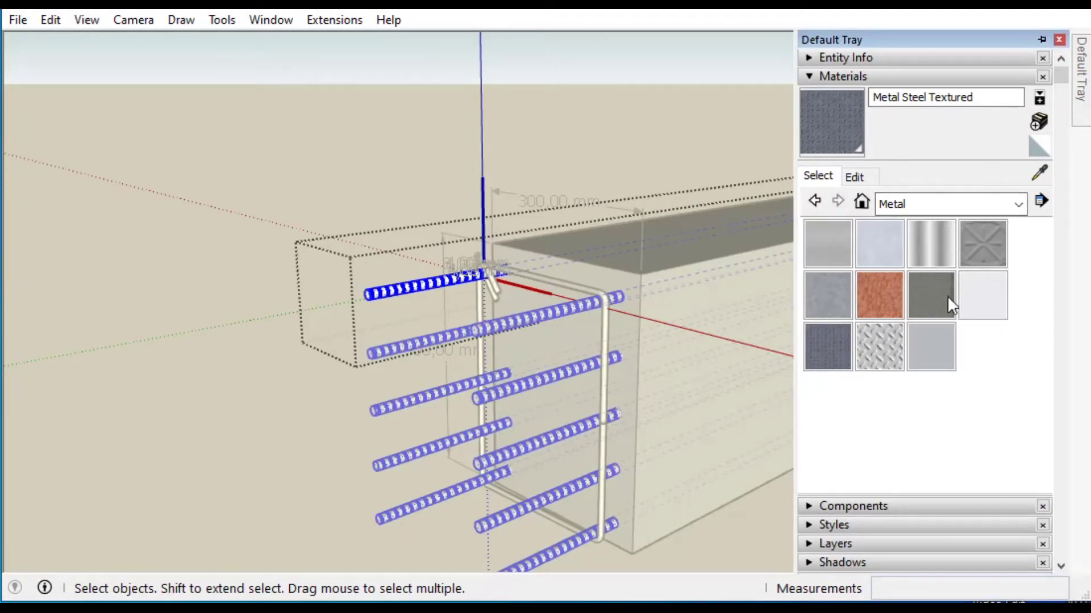
{"action": "left_click", "coordinate": [830, 291]}
{"action": "key", "text": "space"}
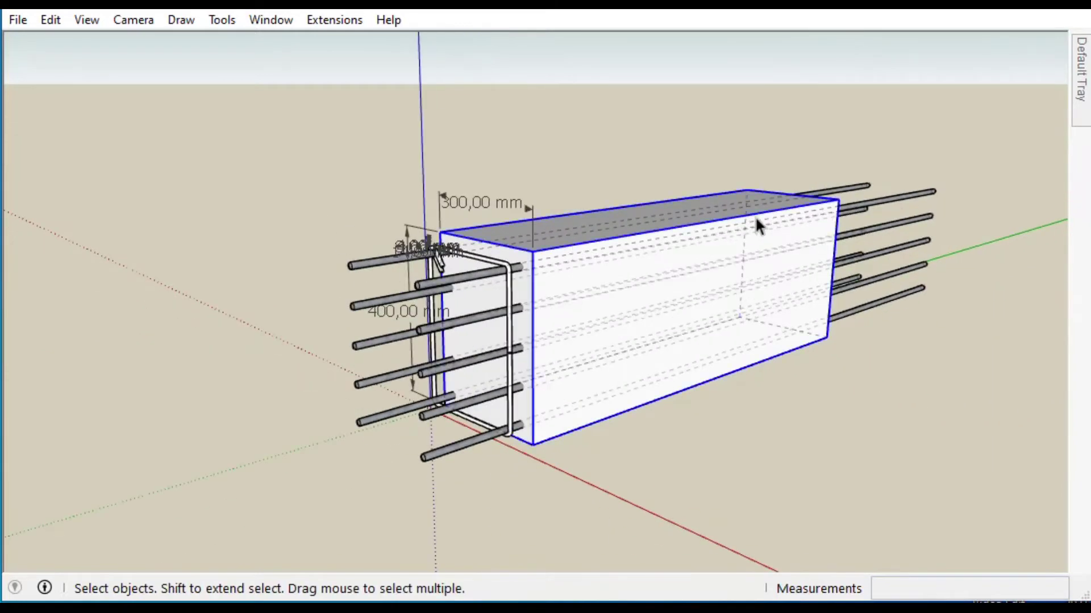
Step: Apply the Concrete Form 4x8 material from Asphalt and Concrete to the beam
{"action": "mouse_move", "coordinate": [1082, 108]}
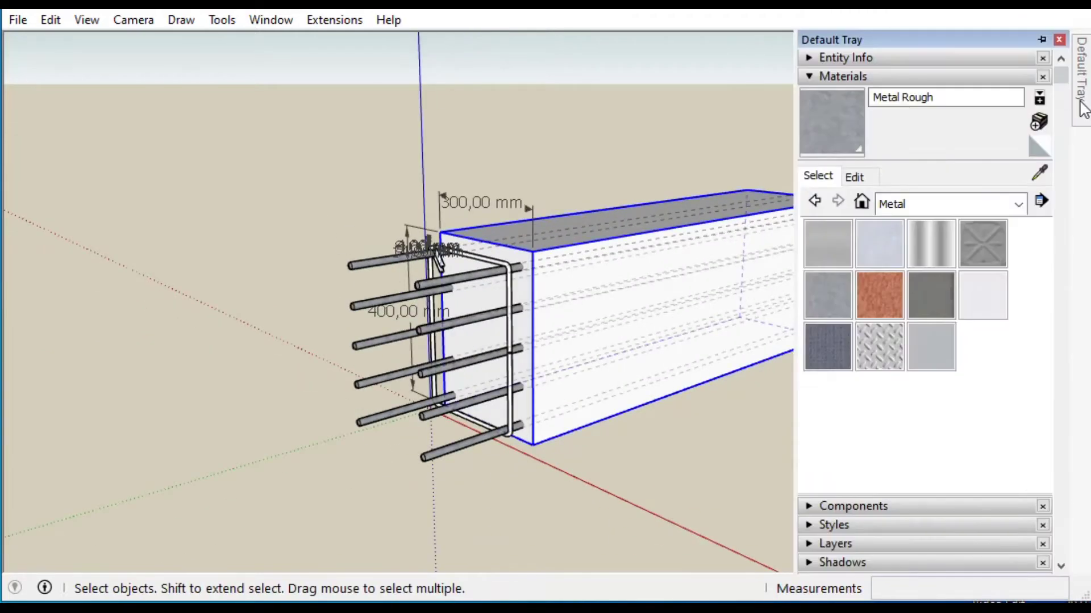
{"action": "left_click", "coordinate": [965, 210]}
{"action": "left_click", "coordinate": [962, 225]}
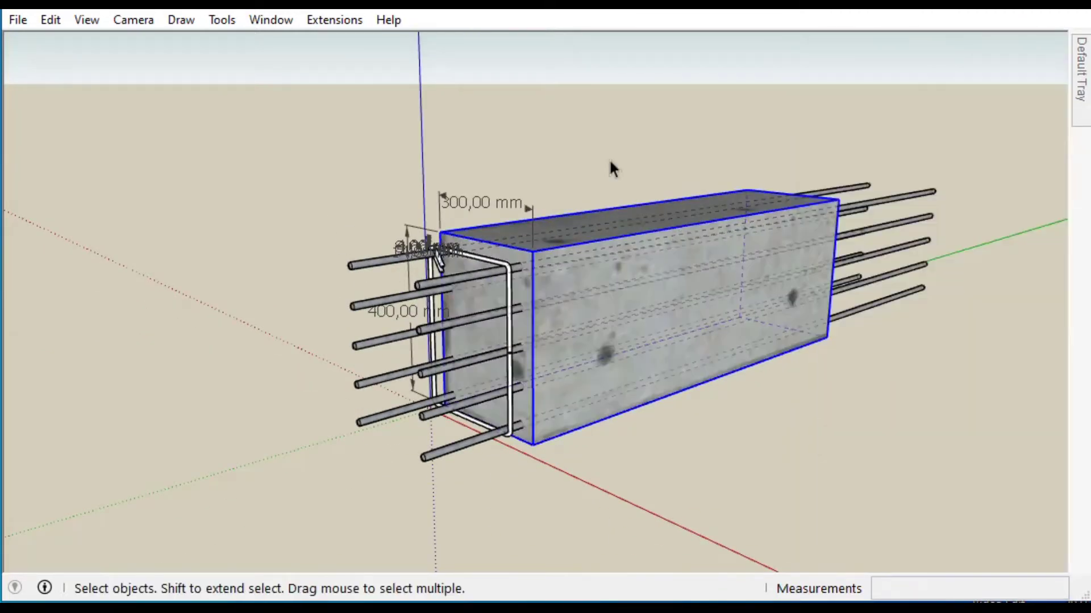
Step: Apply the Metal Rough material to the stirrup group at the beam's front end
{"action": "scroll", "coordinate": [540, 233], "scroll_direction": "up", "scroll_amount": 3}
{"action": "mouse_move", "coordinate": [1082, 68]}
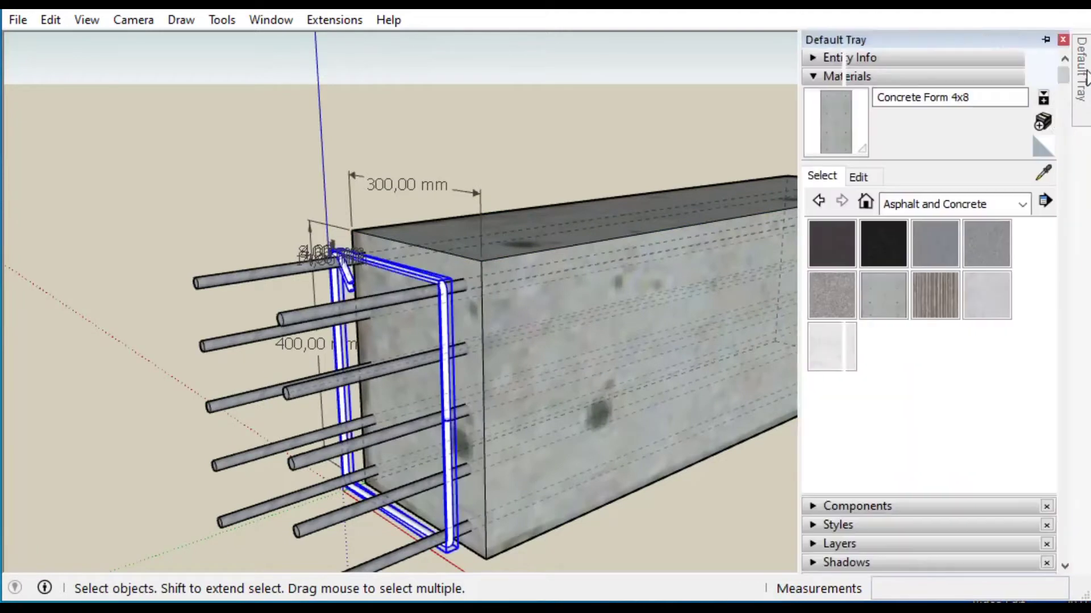
{"action": "left_click", "coordinate": [940, 205]}
{"action": "left_click", "coordinate": [918, 335]}
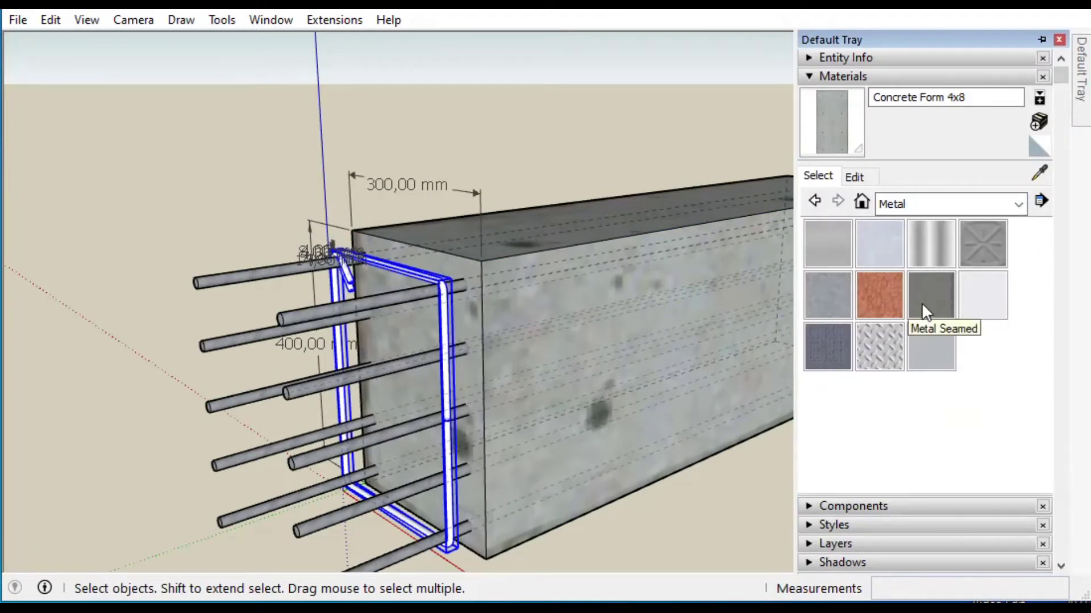
{"action": "left_click", "coordinate": [831, 297]}
{"action": "left_click", "coordinate": [448, 336]}
{"action": "scroll", "coordinate": [528, 222], "scroll_direction": "down", "scroll_amount": 4}
{"action": "key", "text": "space"}
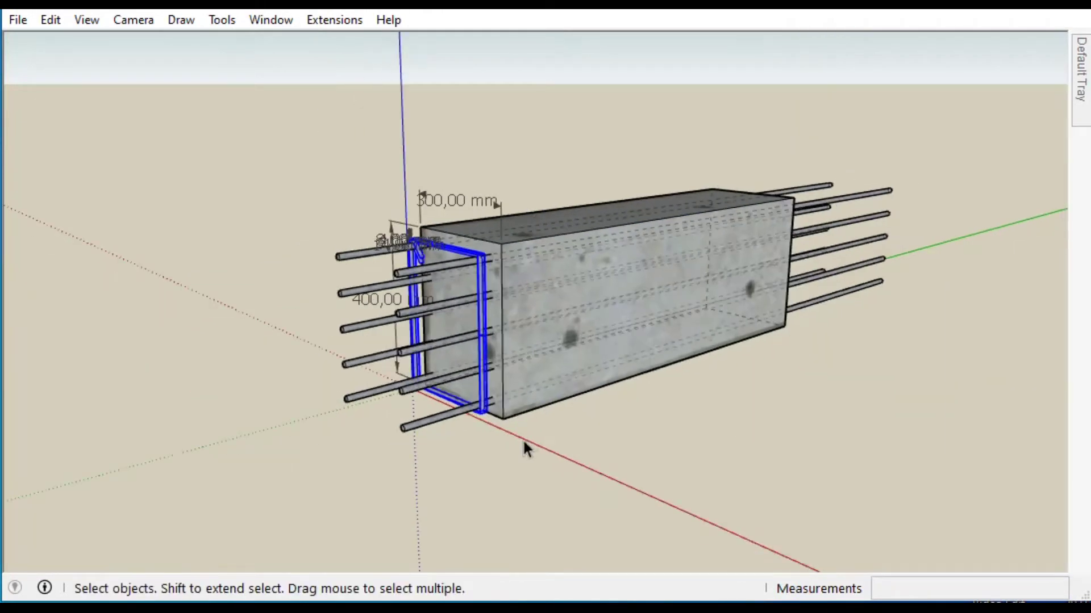
Step: Copy the stirrup along the beam's length as an evenly spaced array reaching past the far end
{"action": "key", "text": "m"}
{"action": "key", "text": "ctrl"}
{"action": "left_click", "coordinate": [506, 450]}
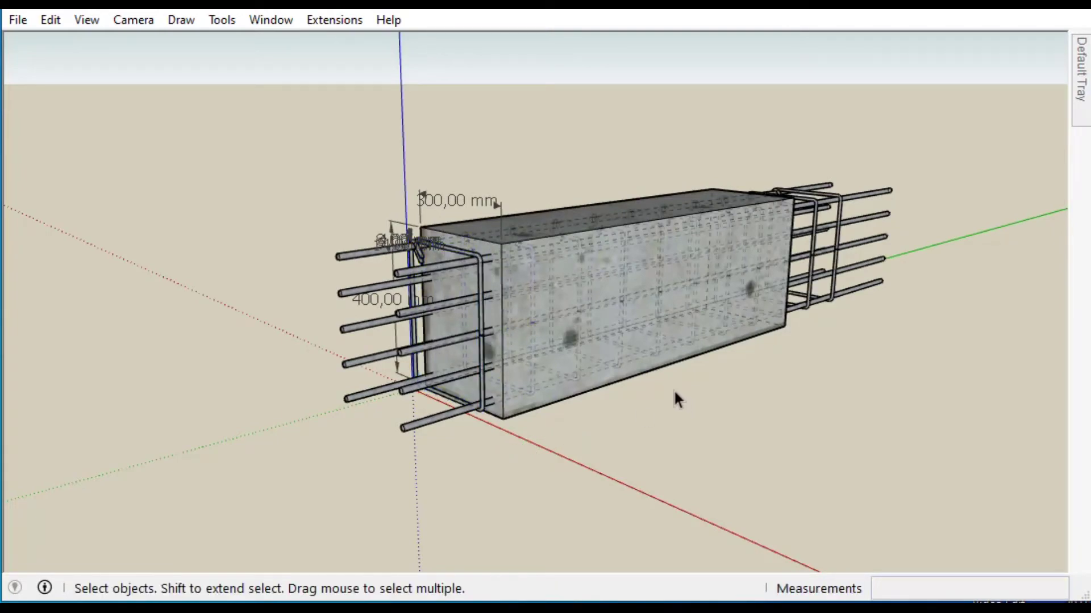
Step: Delete the size and cover dimensions around the beam's front end
{"action": "scroll", "coordinate": [655, 375], "scroll_direction": "up", "scroll_amount": 5}
{"action": "mouse_move", "coordinate": [655, 375]}
{"action": "middle_mouse_down"}
{"action": "mouse_move", "coordinate": [628, 438]}
{"action": "mouse_move", "coordinate": [652, 389]}
{"action": "mouse_move", "coordinate": [642, 392]}
{"action": "middle_mouse_up"}
{"action": "scroll", "coordinate": [629, 438], "scroll_direction": "down", "scroll_amount": 4}
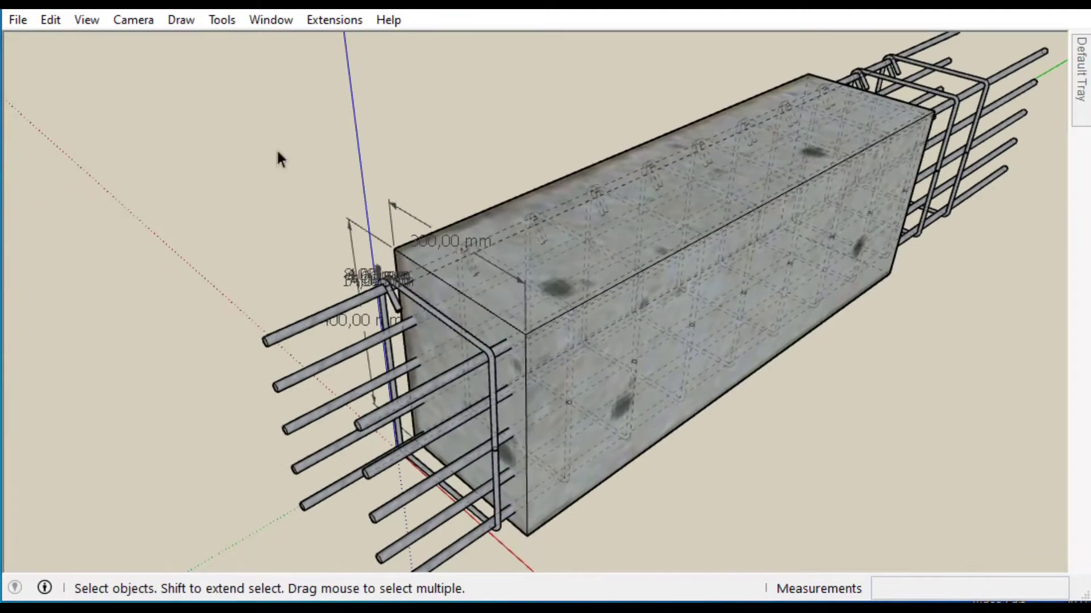
{"action": "middle_click_drag", "start_coordinate": [372, 234], "coordinate": [671, 407]}
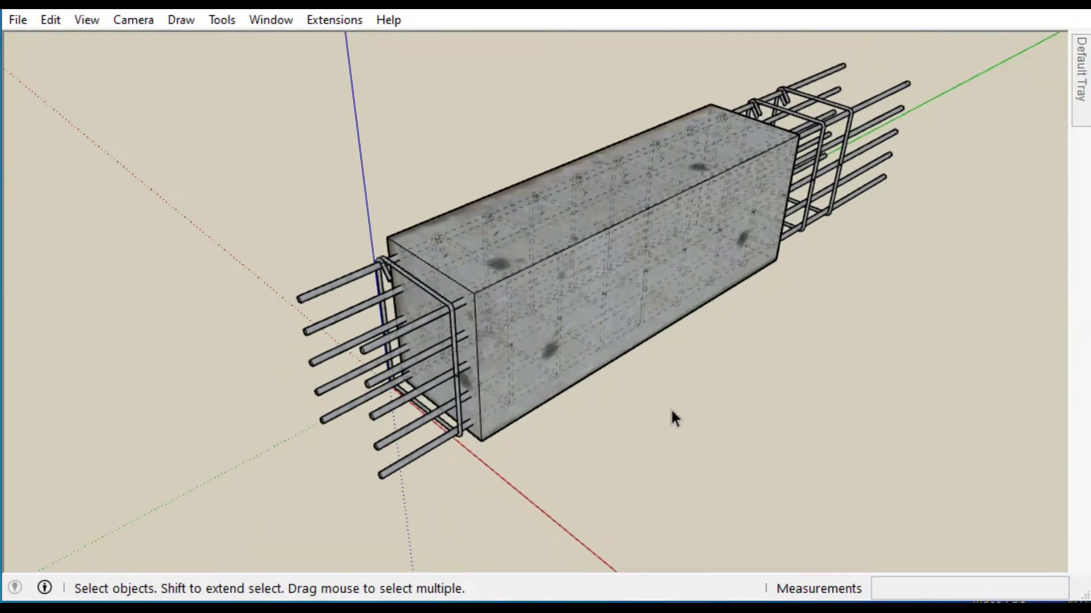
{"action": "middle_click_drag", "start_coordinate": [893, 519], "coordinate": [835, 282]}
{"action": "scroll", "coordinate": [829, 278], "scroll_direction": "up", "scroll_amount": 5}
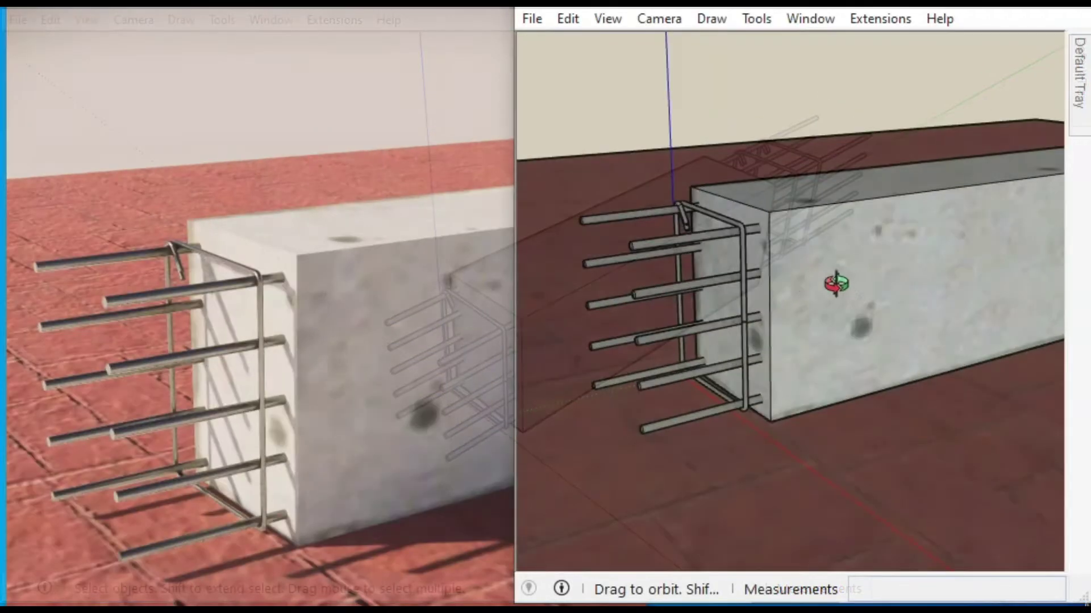
Step: Open the beam group and draw an irregular freehand break line across the upper front corner of its side face
{"action": "left_click", "coordinate": [799, 262]}
{"action": "scroll", "coordinate": [800, 262], "scroll_direction": "up", "scroll_amount": 2}
{"action": "double_click", "coordinate": [788, 287]}
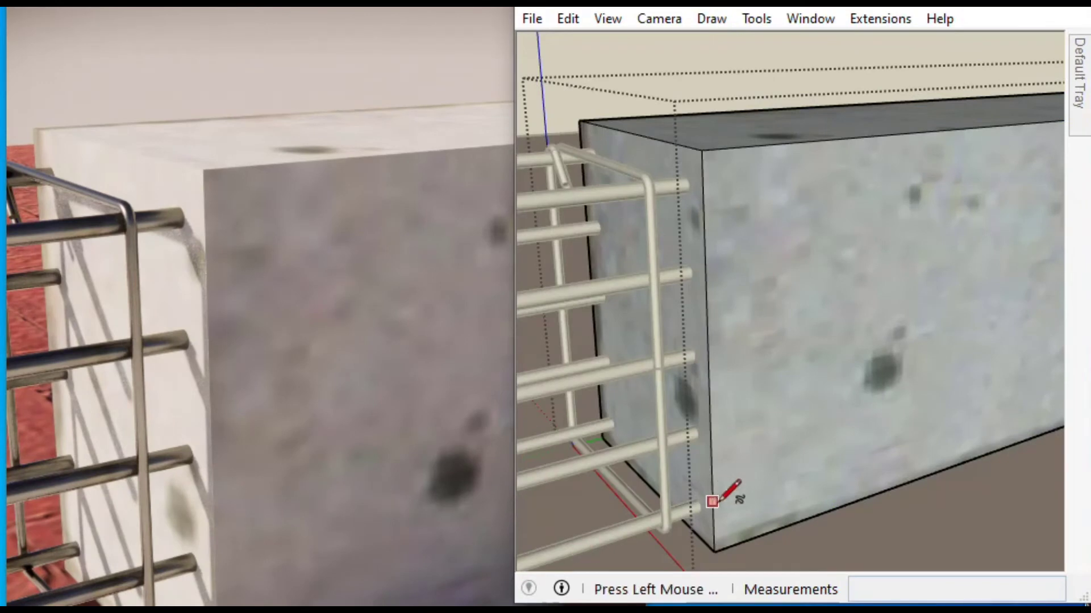
{"action": "key", "text": "space"}
Step: Push the corner piece cut off by the break line 300 mm through the beam to expose the reinforcement
{"action": "left_click", "coordinate": [778, 251]}
{"action": "middle_click_drag", "start_coordinate": [778, 251], "coordinate": [778, 251]}
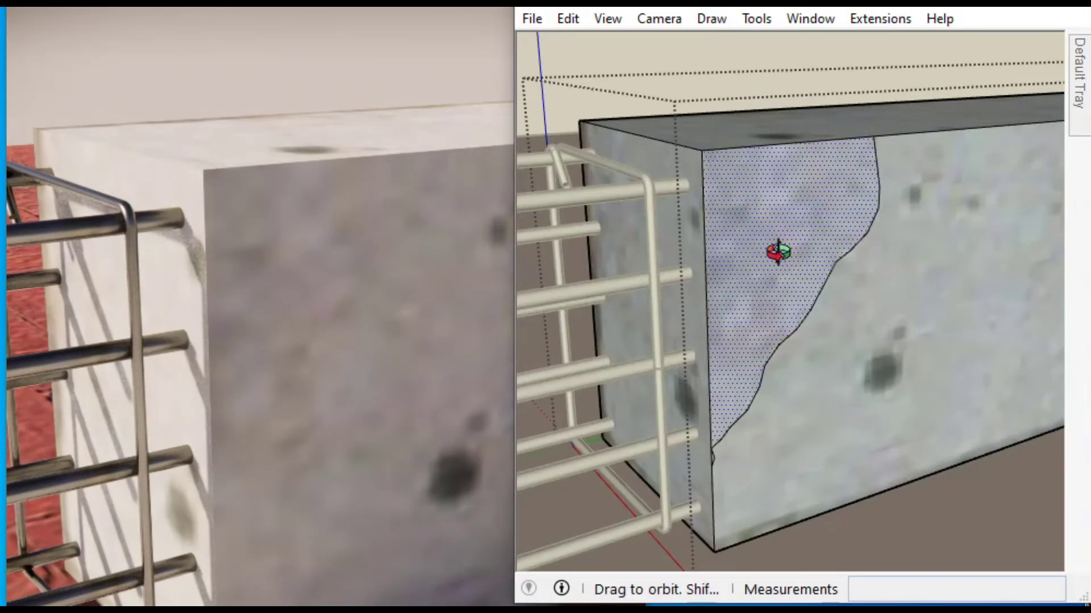
{"action": "key", "text": "p"}
{"action": "left_click", "coordinate": [759, 243]}
{"action": "left_click", "coordinate": [673, 117]}
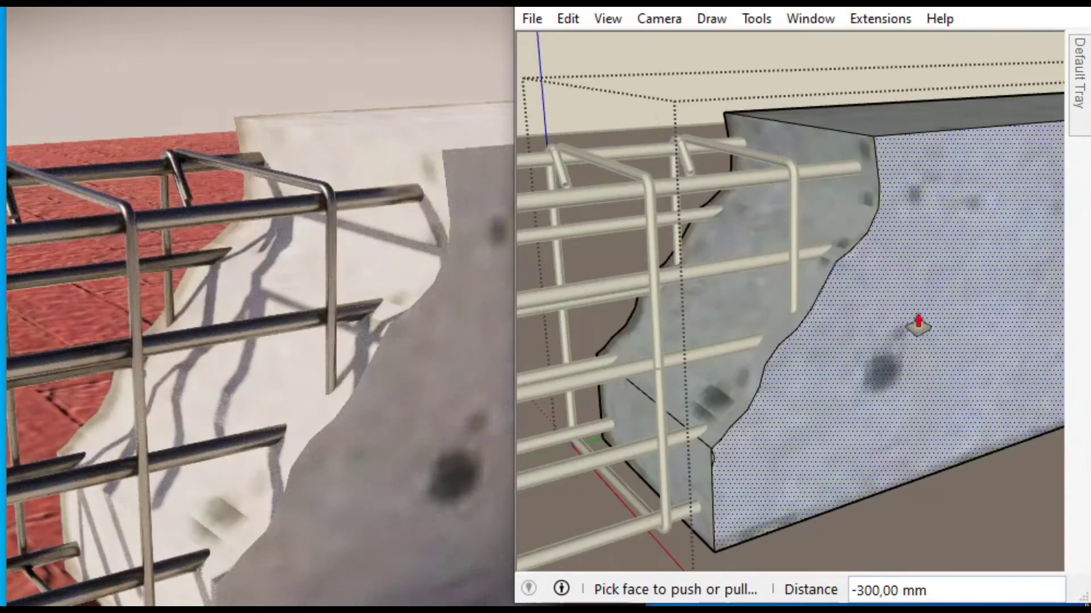
{"action": "scroll", "coordinate": [937, 346], "scroll_direction": "down", "scroll_amount": 6}
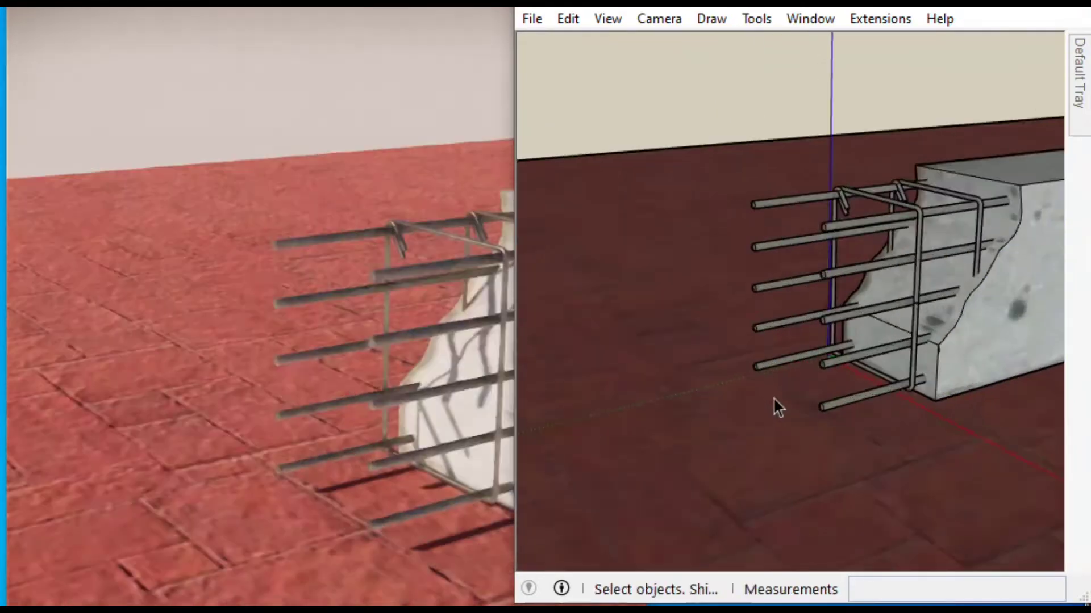
Step: Draw a line path from the lowest bar's end centre: a short leg forward and a perpendicular outward leg about 371 mm long
{"action": "scroll", "coordinate": [778, 406], "scroll_direction": "up", "scroll_amount": 8}
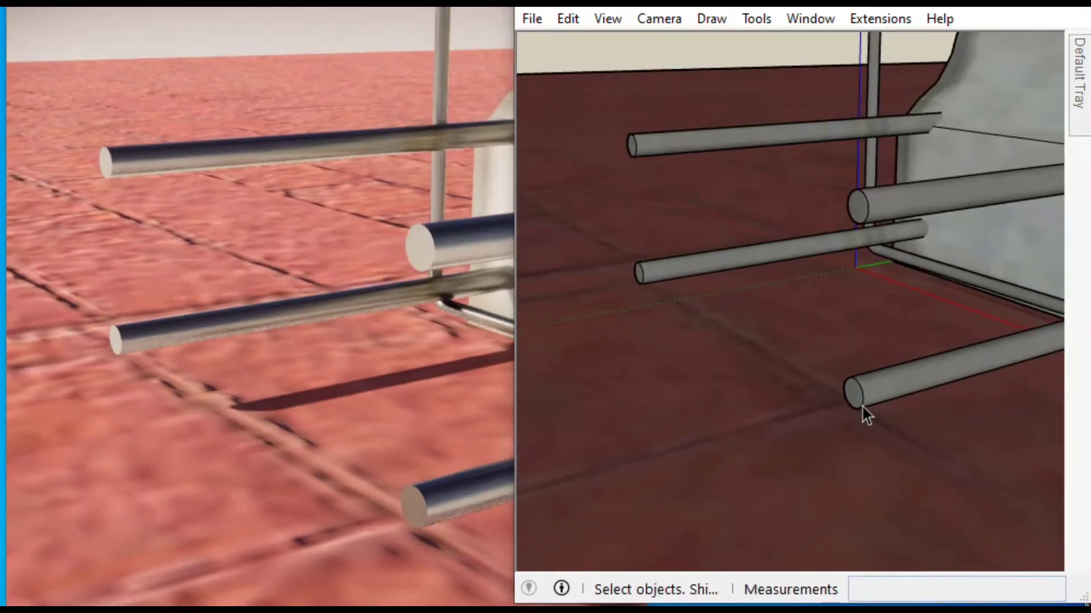
{"action": "left_click", "coordinate": [859, 406]}
{"action": "scroll", "coordinate": [857, 402], "scroll_direction": "up", "scroll_amount": 3}
{"action": "key", "text": "l"}
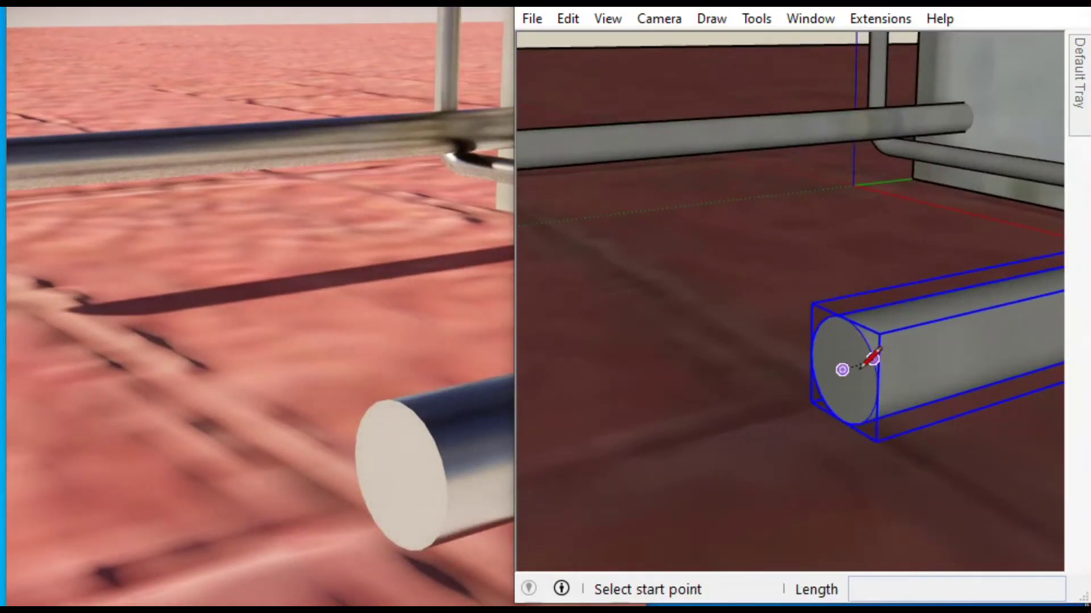
{"action": "left_click", "coordinate": [848, 370]}
{"action": "scroll", "coordinate": [865, 368], "scroll_direction": "down", "scroll_amount": 3}
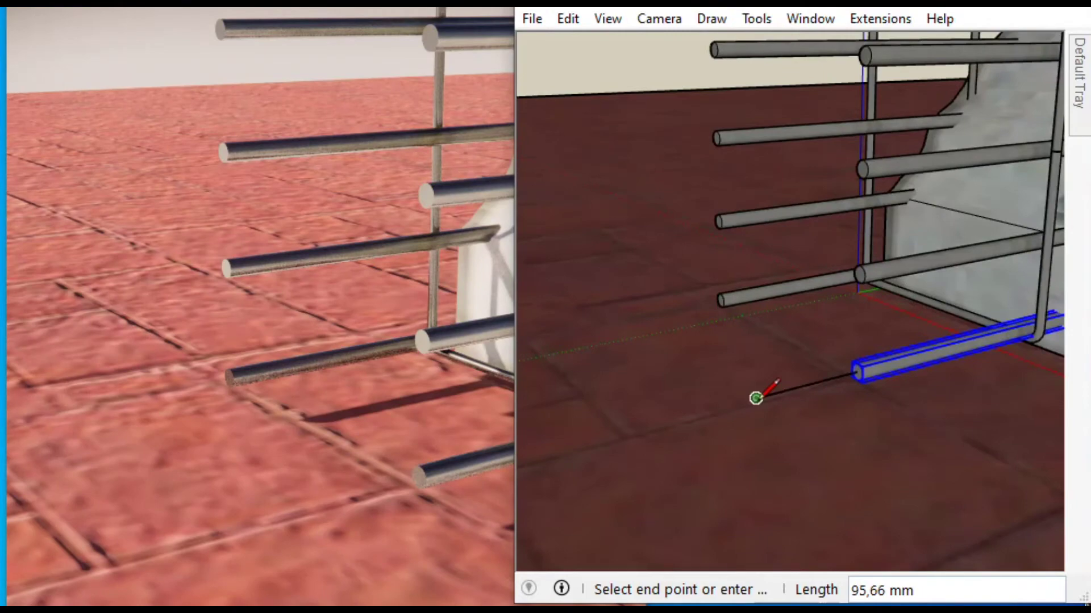
{"action": "scroll", "coordinate": [756, 398], "scroll_direction": "down", "scroll_amount": 5}
{"action": "scroll", "coordinate": [753, 391], "scroll_direction": "up", "scroll_amount": 5}
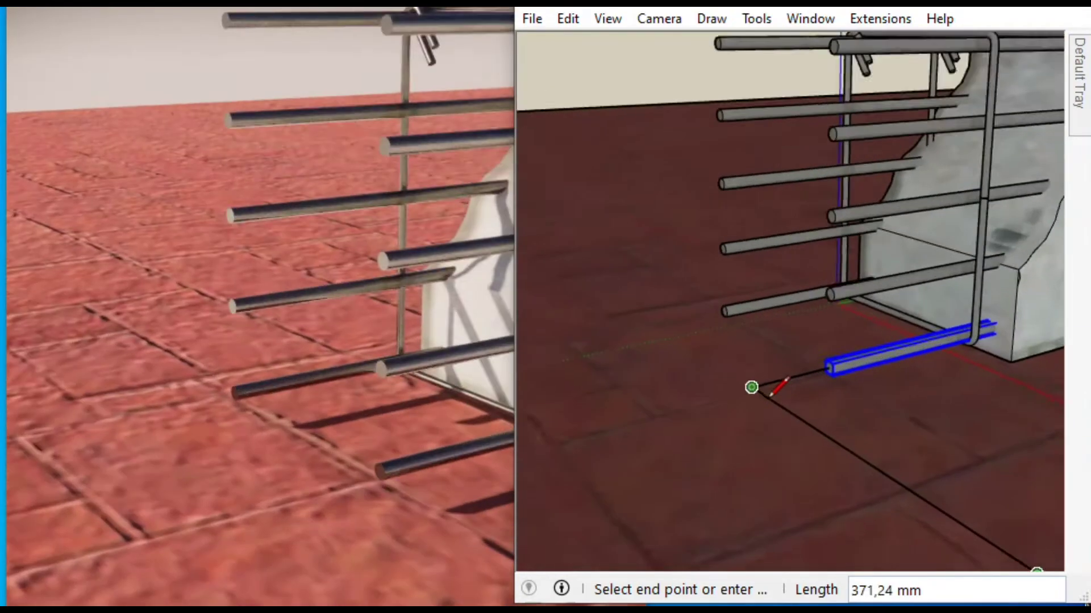
Step: Round the corner between the two legs of the path with an arc fillet
{"action": "left_click", "coordinate": [751, 387]}
{"action": "scroll", "coordinate": [751, 387], "scroll_direction": "up", "scroll_amount": 2}
{"action": "key", "text": "a"}
{"action": "double_click", "coordinate": [781, 406]}
{"action": "scroll", "coordinate": [758, 396], "scroll_direction": "down", "scroll_amount": 5}
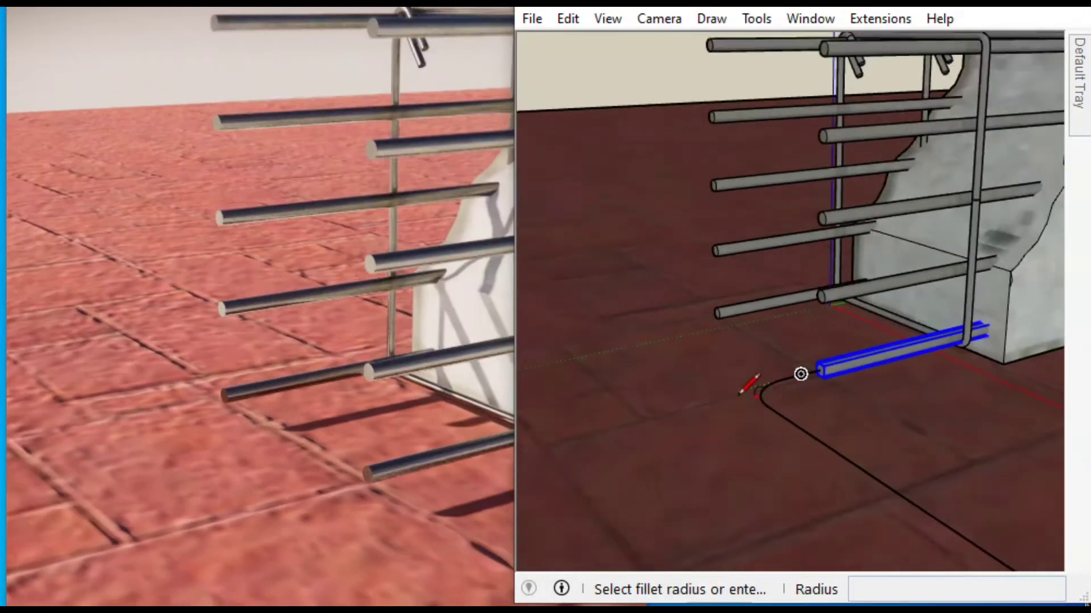
{"action": "key", "text": "space"}
Step: Select the whole filleted path, copy it to the clipboard and delete the original
{"action": "scroll", "coordinate": [775, 377], "scroll_direction": "up", "scroll_amount": 6}
{"action": "scroll", "coordinate": [815, 369], "scroll_direction": "up", "scroll_amount": 3}
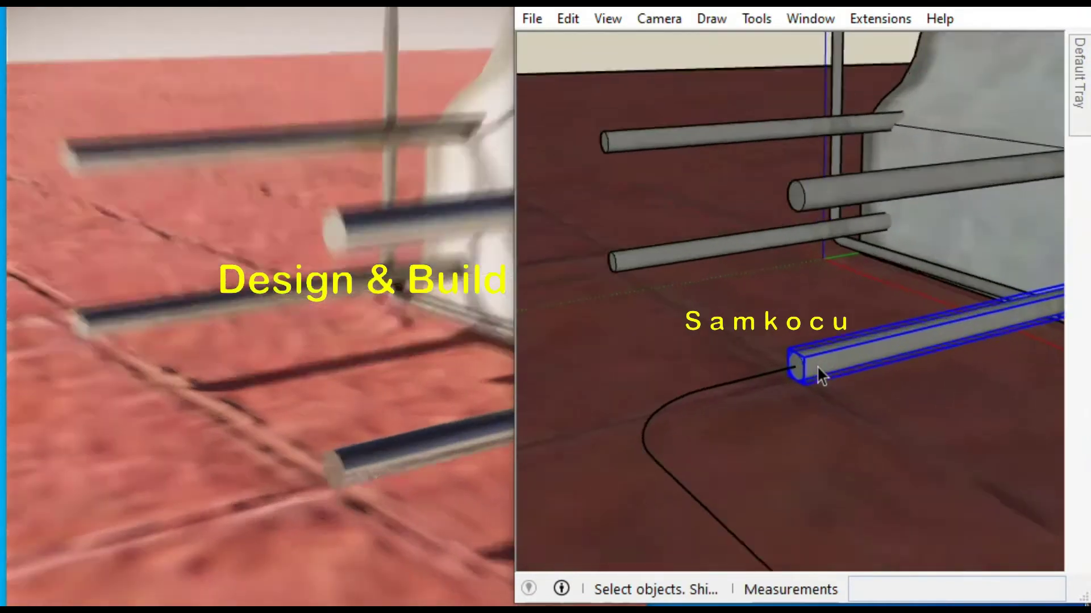
{"action": "left_click", "coordinate": [762, 377]}
{"action": "triple_click", "coordinate": [762, 377]}
{"action": "right_click", "coordinate": [773, 372]}
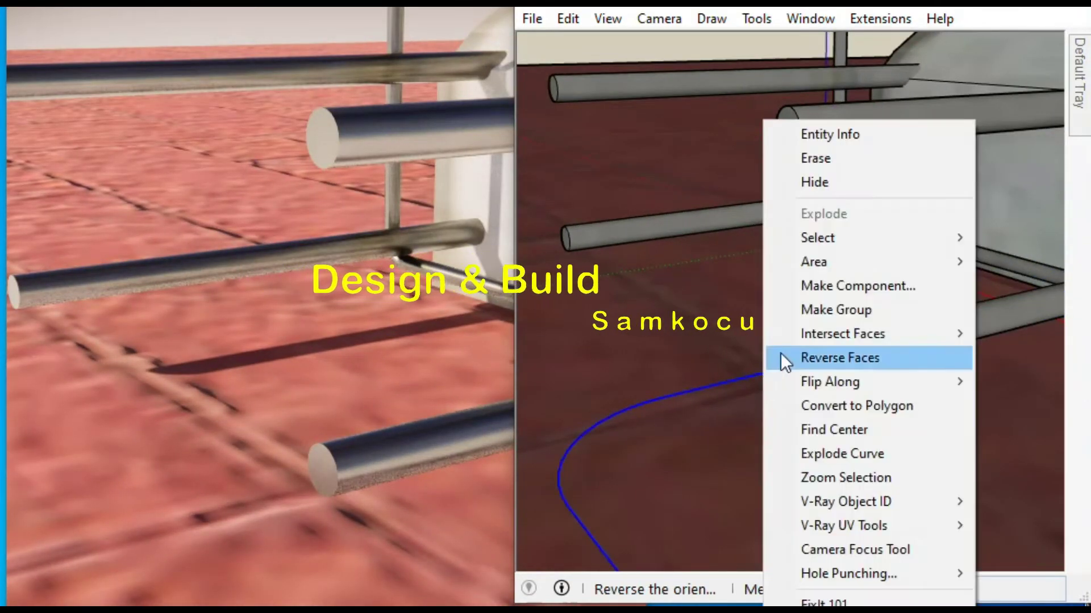
{"action": "left_click", "coordinate": [568, 19]}
{"action": "left_click", "coordinate": [608, 121]}
{"action": "left_click", "coordinate": [569, 22]}
{"action": "left_click", "coordinate": [608, 197]}
{"action": "scroll", "coordinate": [831, 396], "scroll_direction": "up", "scroll_amount": 3}
Step: Paste the path inside the lowest bar's component, snap it to the end face and sweep the face along it
{"action": "double_click", "coordinate": [748, 349]}
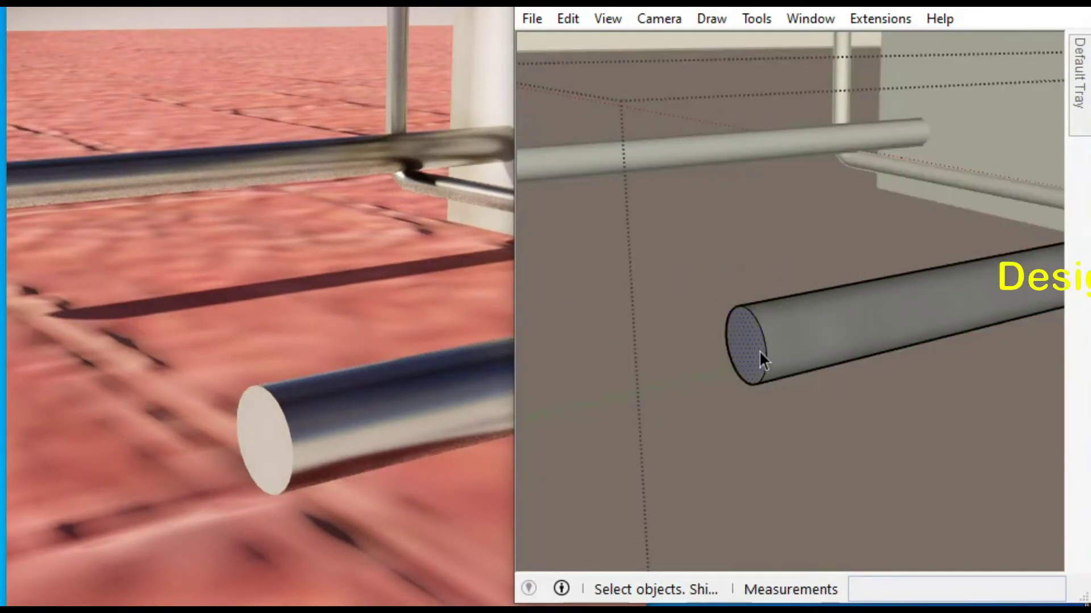
{"action": "left_click", "coordinate": [568, 19]}
{"action": "left_click", "coordinate": [608, 151]}
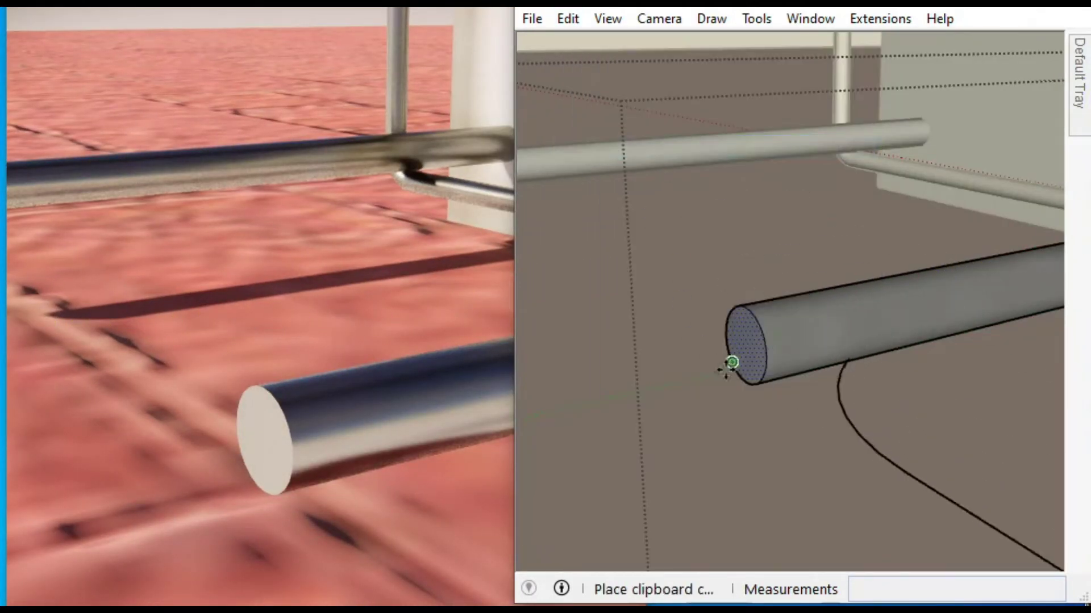
{"action": "scroll", "coordinate": [726, 369], "scroll_direction": "down", "scroll_amount": 3}
{"action": "left_click", "coordinate": [640, 431]}
{"action": "left_click", "coordinate": [833, 381]}
{"action": "scroll", "coordinate": [736, 367], "scroll_direction": "up", "scroll_amount": 1}
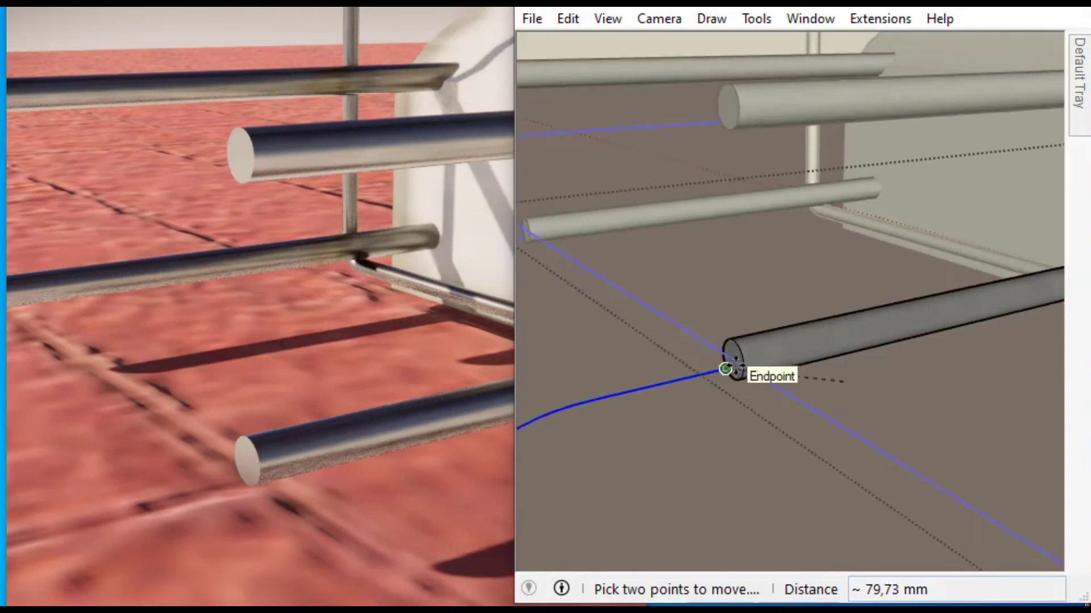
{"action": "scroll", "coordinate": [733, 365], "scroll_direction": "up", "scroll_amount": 5}
{"action": "left_click", "coordinate": [739, 337]}
{"action": "scroll", "coordinate": [787, 334], "scroll_direction": "down", "scroll_amount": 7}
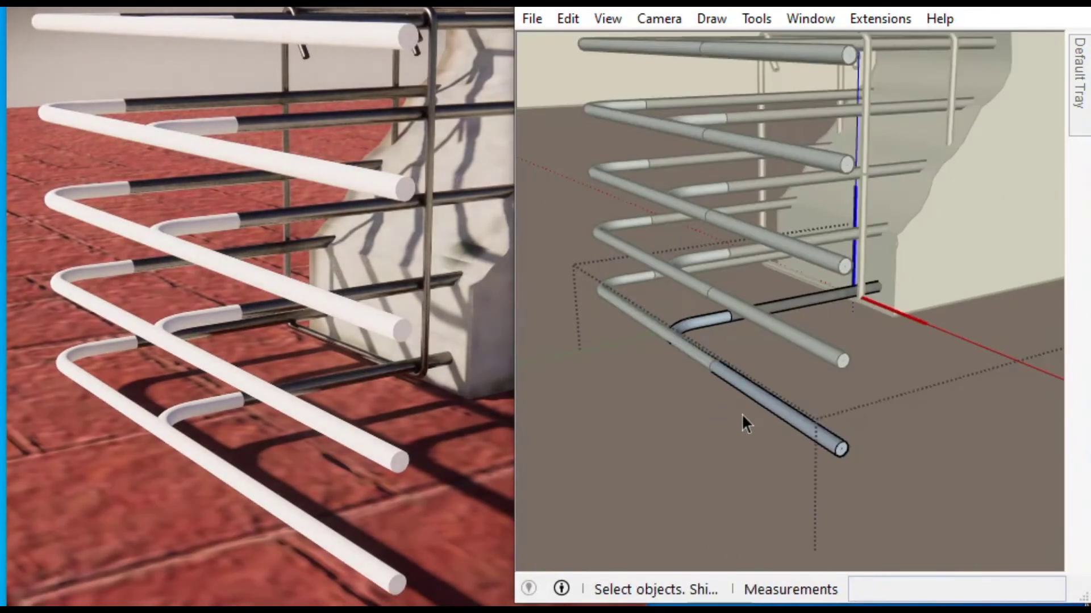
Step: Try to flip the five bars on the stirrup-hook side along the green direction
{"action": "mouse_move", "coordinate": [741, 425]}
{"action": "middle_mouse_down"}
{"action": "mouse_move", "coordinate": [818, 434]}
{"action": "mouse_move", "coordinate": [945, 373]}
{"action": "mouse_move", "coordinate": [810, 377]}
{"action": "middle_mouse_up"}
{"action": "left_click", "coordinate": [801, 347]}
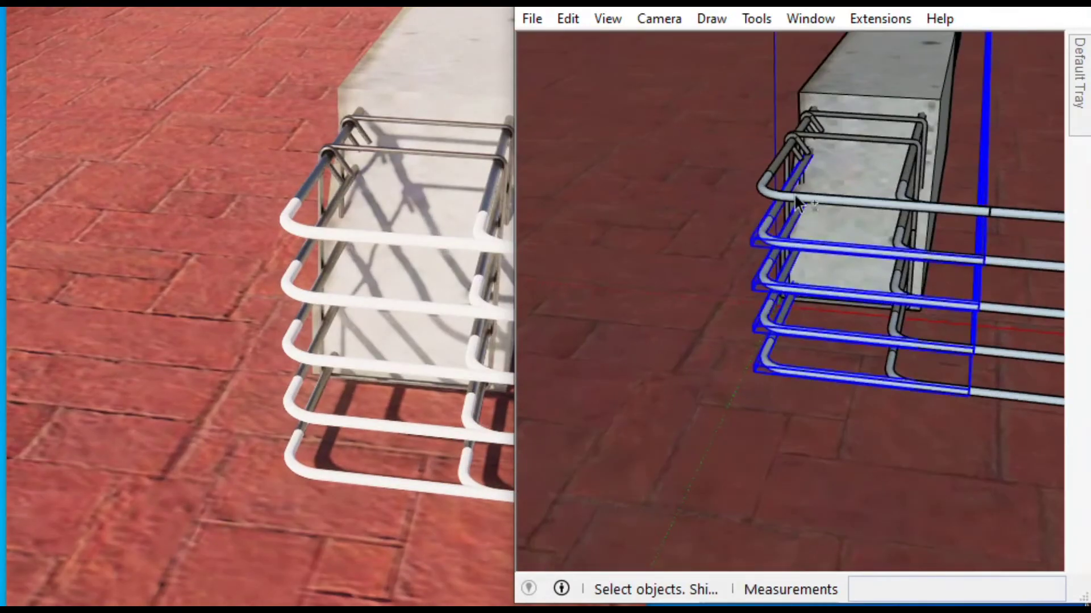
{"action": "left_click", "coordinate": [765, 196]}
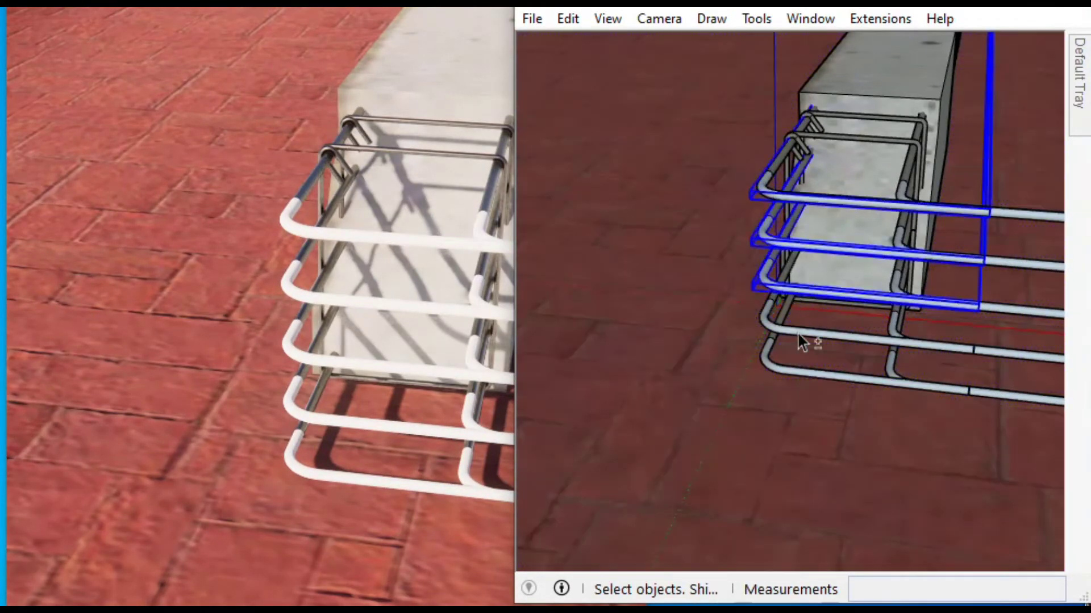
{"action": "right_click", "coordinate": [808, 376]}
{"action": "mouse_move", "coordinate": [899, 244]}
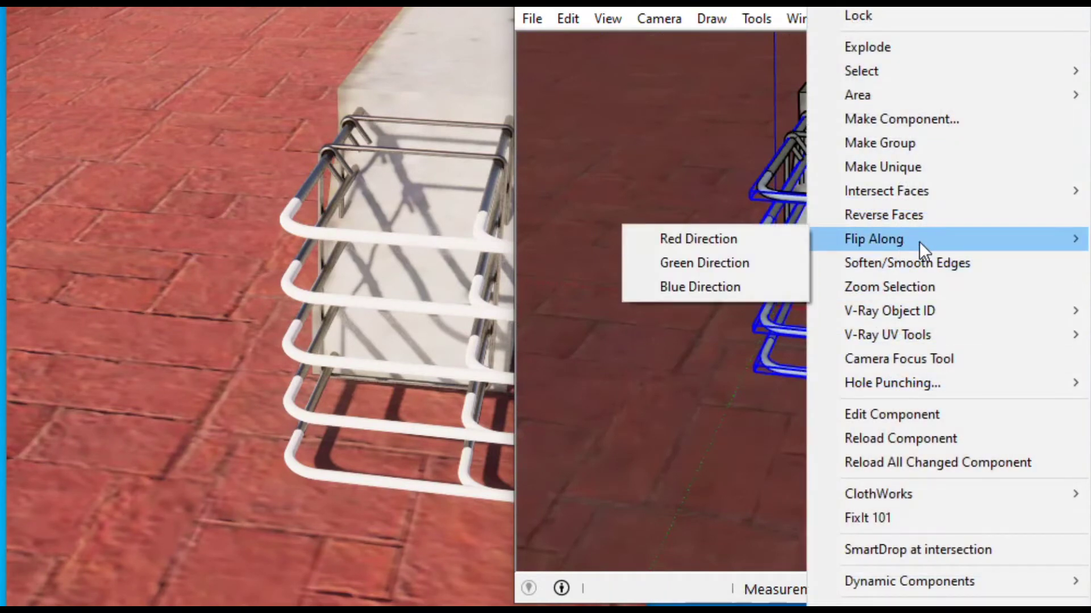
{"action": "left_click", "coordinate": [751, 260]}
{"action": "key", "text": "ctrl+z"}
Step: Reselect the five bars on the stirrup-hook side and flip them along the red direction
{"action": "left_click", "coordinate": [817, 198]}
{"action": "left_click", "coordinate": [818, 246], "text": "shift"}
{"action": "left_click", "coordinate": [816, 337], "text": "shift"}
{"action": "left_click", "coordinate": [816, 374], "text": "shift"}
{"action": "right_click", "coordinate": [816, 375]}
{"action": "mouse_move", "coordinate": [858, 240]}
{"action": "left_click", "coordinate": [793, 239]}
{"action": "scroll", "coordinate": [749, 388], "scroll_direction": "down", "scroll_amount": 6}
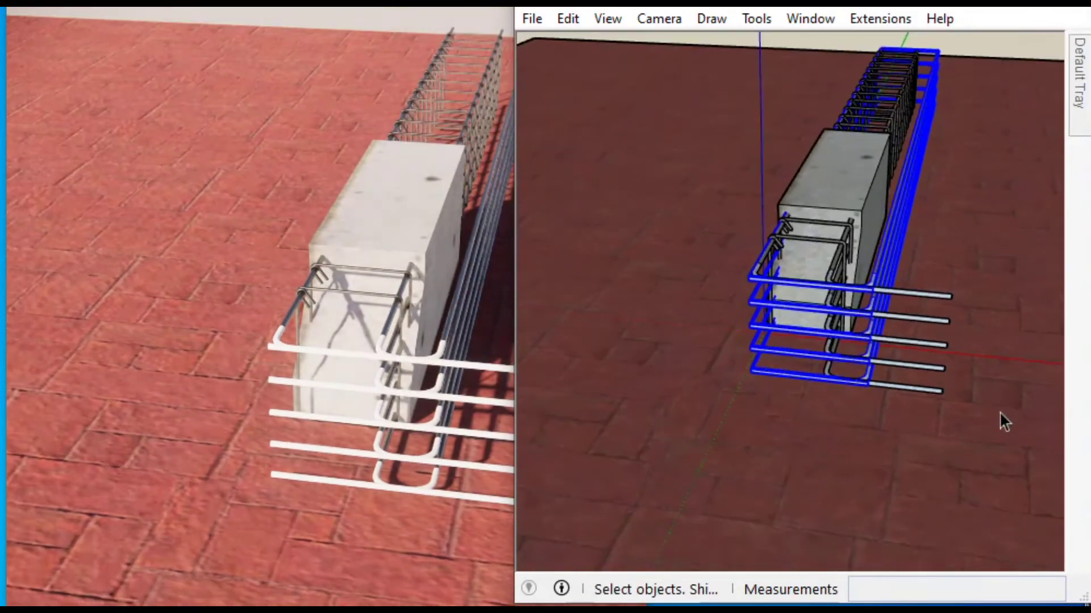
Step: Move the flipped bars 300 mm across the beam's width back towards the stirrup-hook side
{"action": "scroll", "coordinate": [1000, 411], "scroll_direction": "down", "scroll_amount": 3}
{"action": "scroll", "coordinate": [697, 337], "scroll_direction": "up", "scroll_amount": 4}
{"action": "key", "text": "m"}
{"action": "scroll", "coordinate": [888, 397], "scroll_direction": "up", "scroll_amount": 3}
{"action": "scroll", "coordinate": [925, 224], "scroll_direction": "up", "scroll_amount": 3}
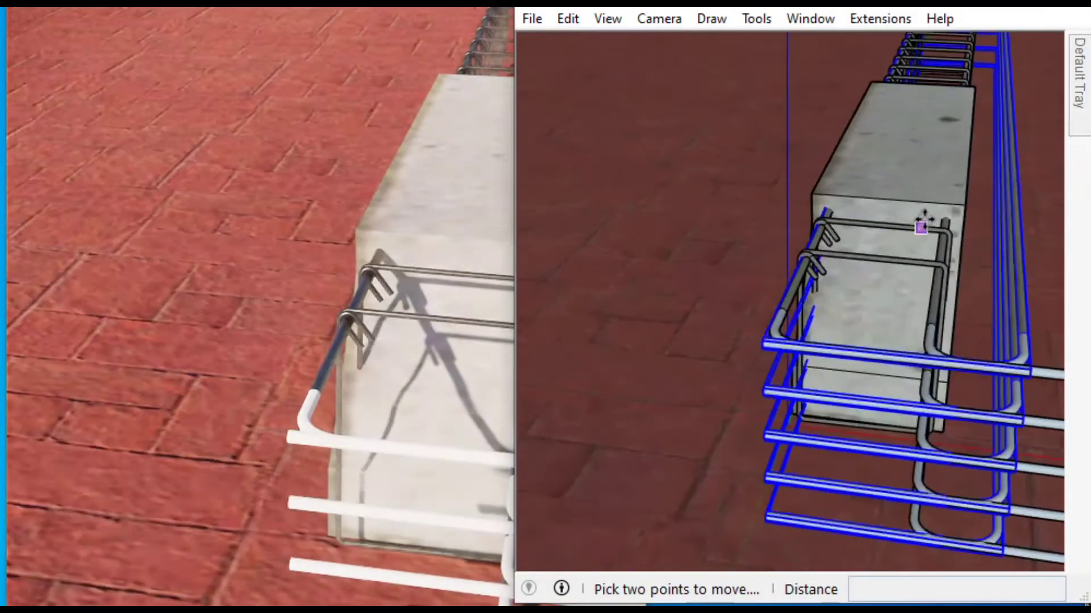
{"action": "scroll", "coordinate": [998, 189], "scroll_direction": "up", "scroll_amount": 3}
{"action": "left_click", "coordinate": [998, 190]}
{"action": "scroll", "coordinate": [852, 182], "scroll_direction": "down", "scroll_amount": 4}
{"action": "type", "text": "300"}
{"action": "key", "text": "Return"}
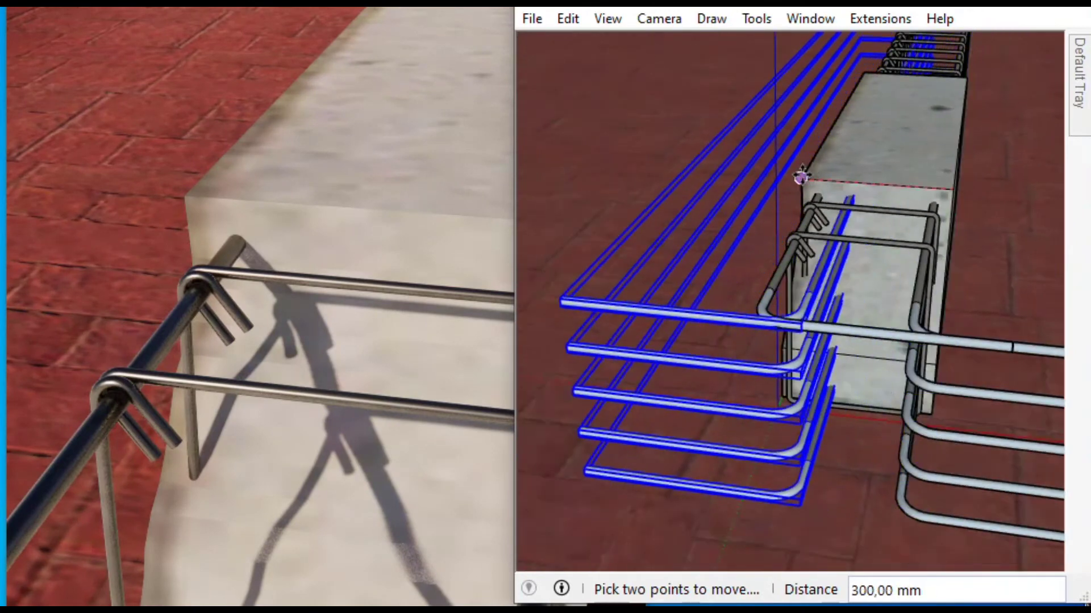
Step: Revise the flipped bars' move distance, trying 260, 290, 300 and 350 mm before settling on 360 mm
{"action": "scroll", "coordinate": [801, 177], "scroll_direction": "up", "scroll_amount": 5}
{"action": "scroll", "coordinate": [800, 183], "scroll_direction": "up", "scroll_amount": 2}
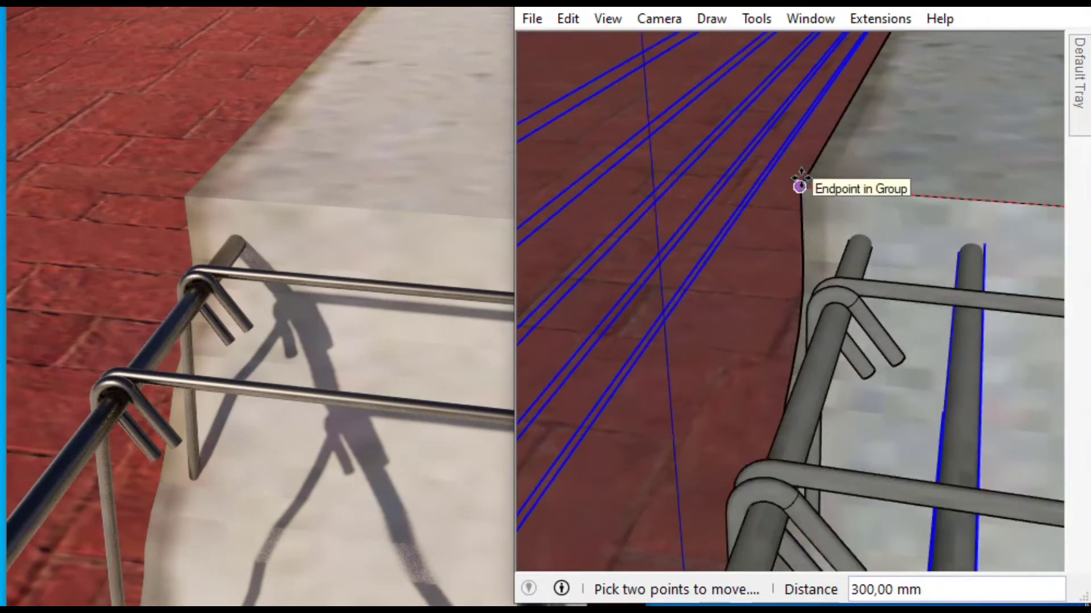
{"action": "type", "text": "260"}
{"action": "key", "text": "Return"}
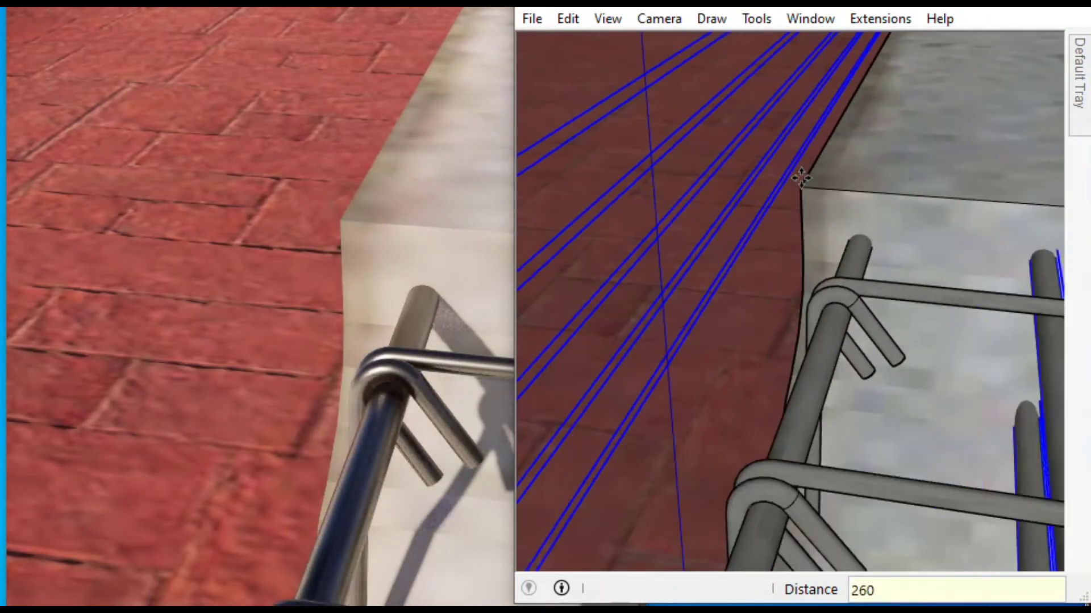
{"action": "type", "text": "290"}
{"action": "key", "text": "Return"}
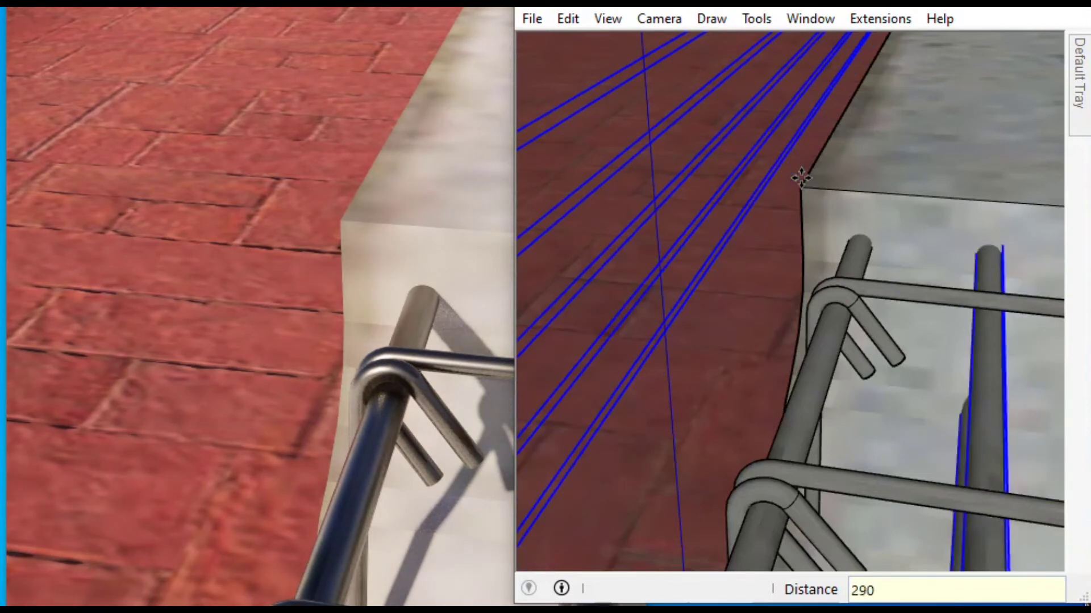
{"action": "type", "text": "300"}
{"action": "key", "text": "Return"}
{"action": "type", "text": "350"}
{"action": "key", "text": "Return"}
{"action": "type", "text": "360"}
{"action": "key", "text": "Return"}
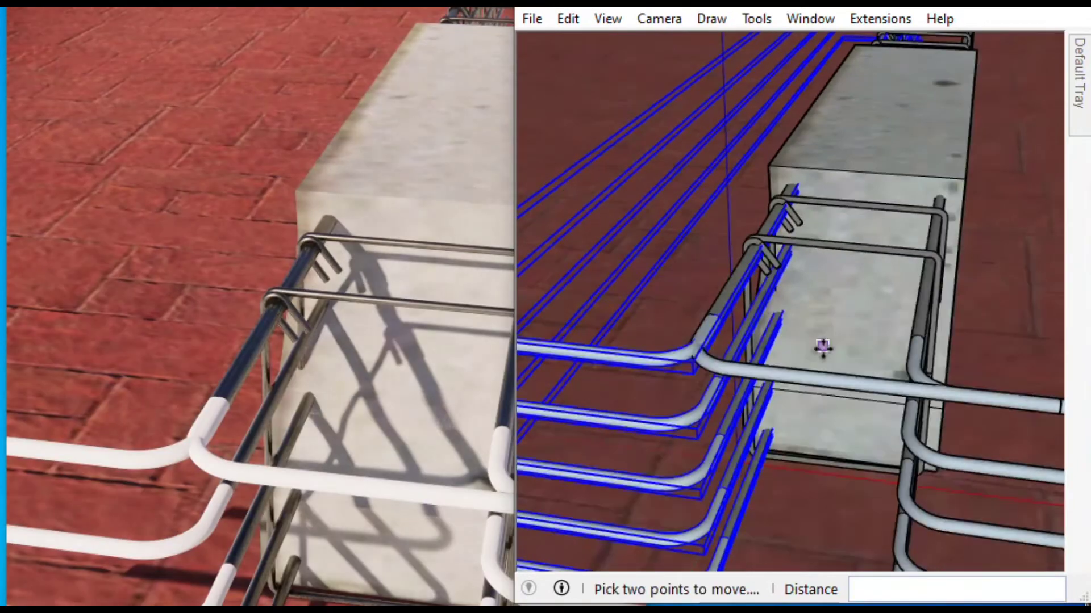
{"action": "scroll", "coordinate": [823, 348], "scroll_direction": "up", "scroll_amount": 10}
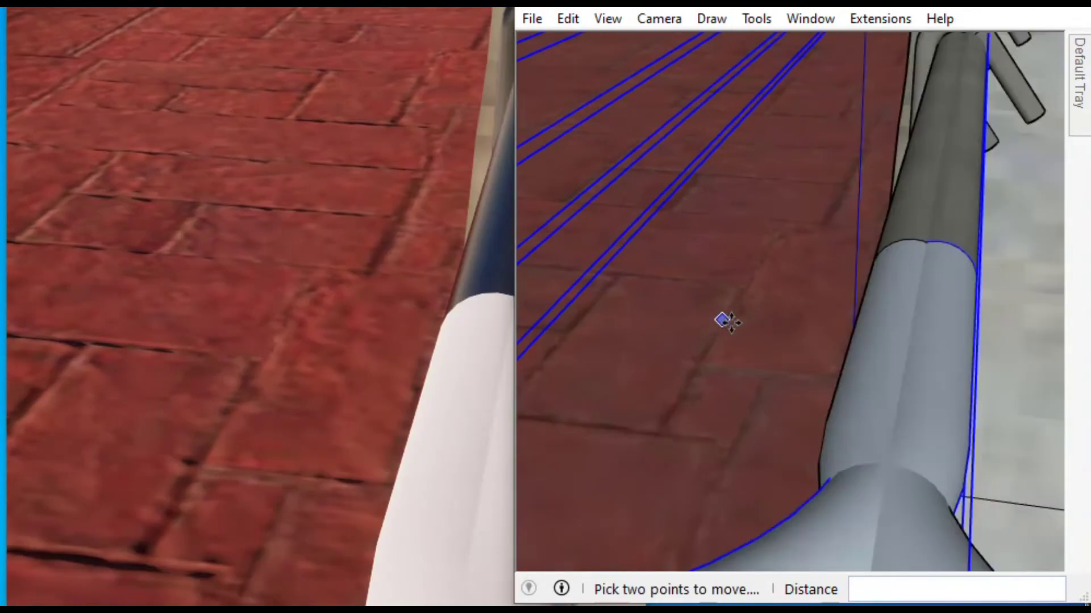
{"action": "key", "text": "Return"}
{"action": "scroll", "coordinate": [858, 310], "scroll_direction": "down", "scroll_amount": 15}
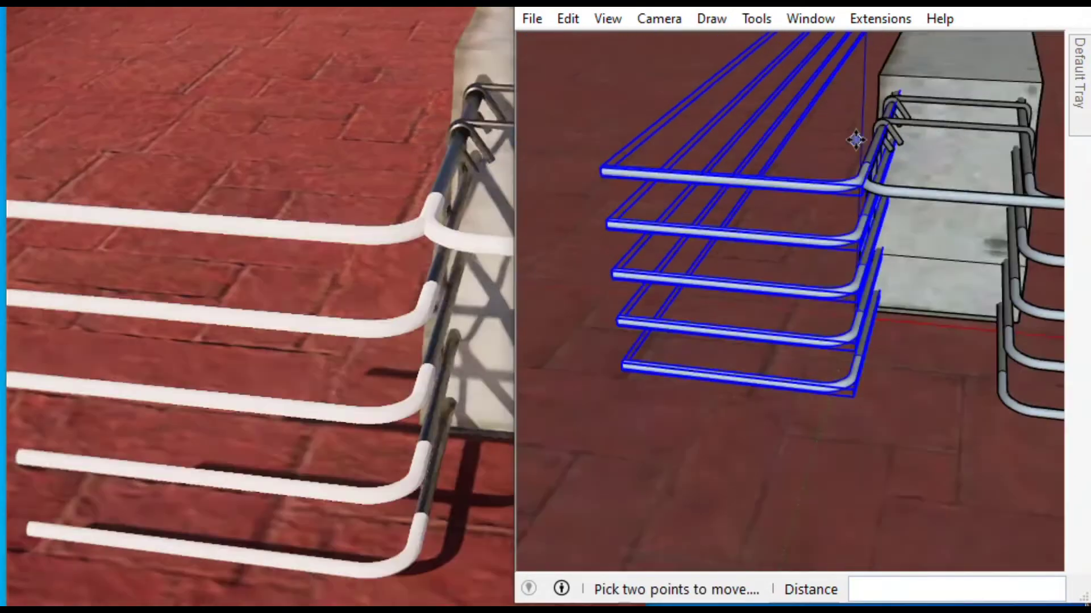
{"action": "key", "text": "space"}
{"action": "left_click", "coordinate": [901, 265]}
{"action": "key", "text": "Delete"}
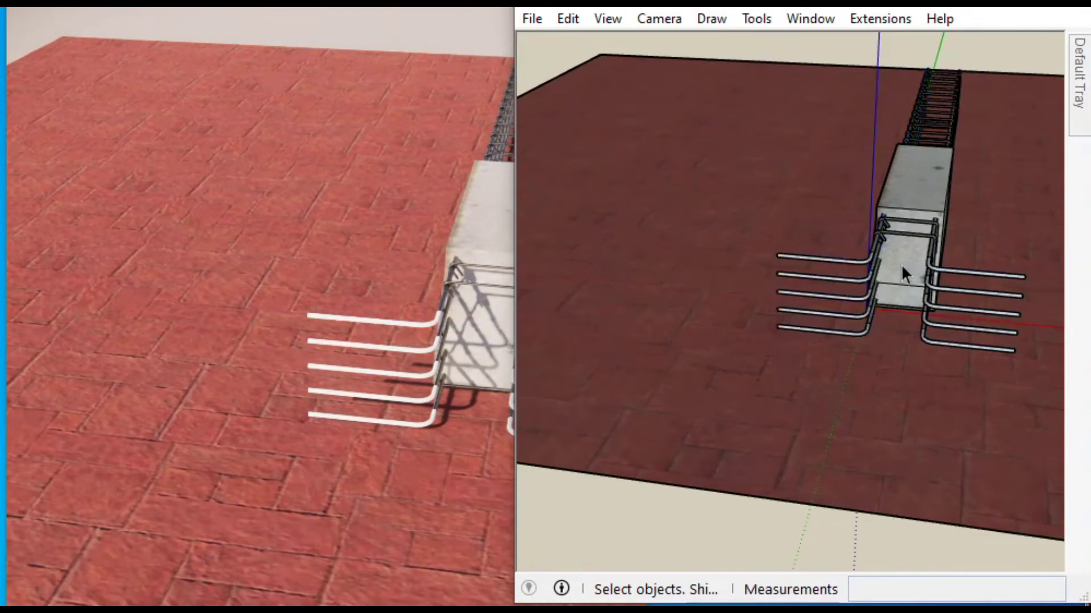
Step: Open the bar component and paint its bent extension with a material from the Metal collection
{"action": "scroll", "coordinate": [901, 265], "scroll_direction": "up", "scroll_amount": 2}
{"action": "middle_click_drag", "start_coordinate": [968, 256], "coordinate": [738, 377]}
{"action": "scroll", "coordinate": [737, 377], "scroll_direction": "down", "scroll_amount": 3}
{"action": "scroll", "coordinate": [744, 338], "scroll_direction": "up", "scroll_amount": 6}
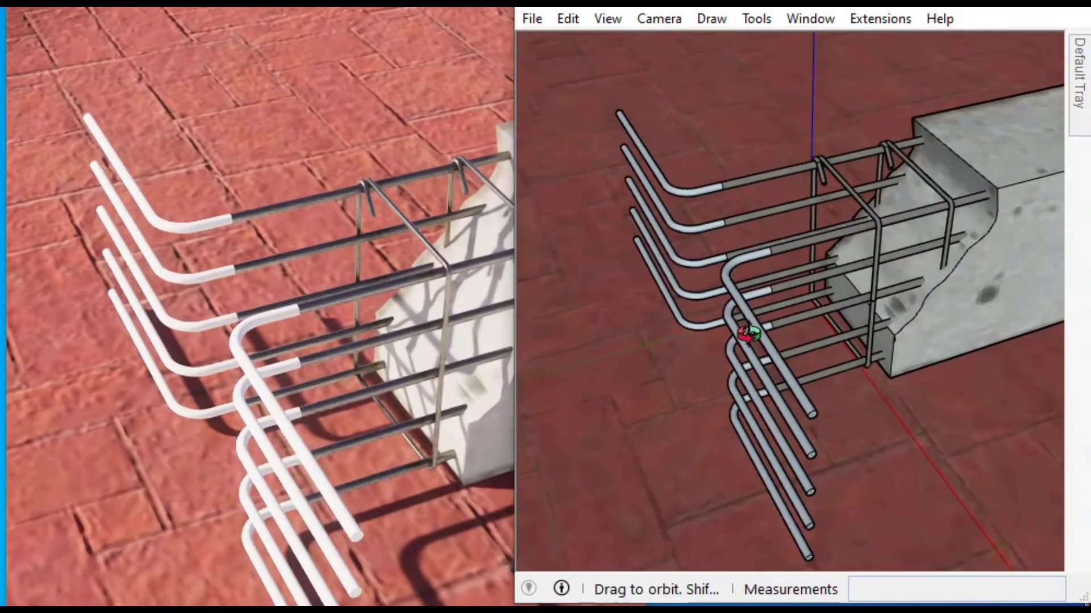
{"action": "double_click", "coordinate": [778, 357]}
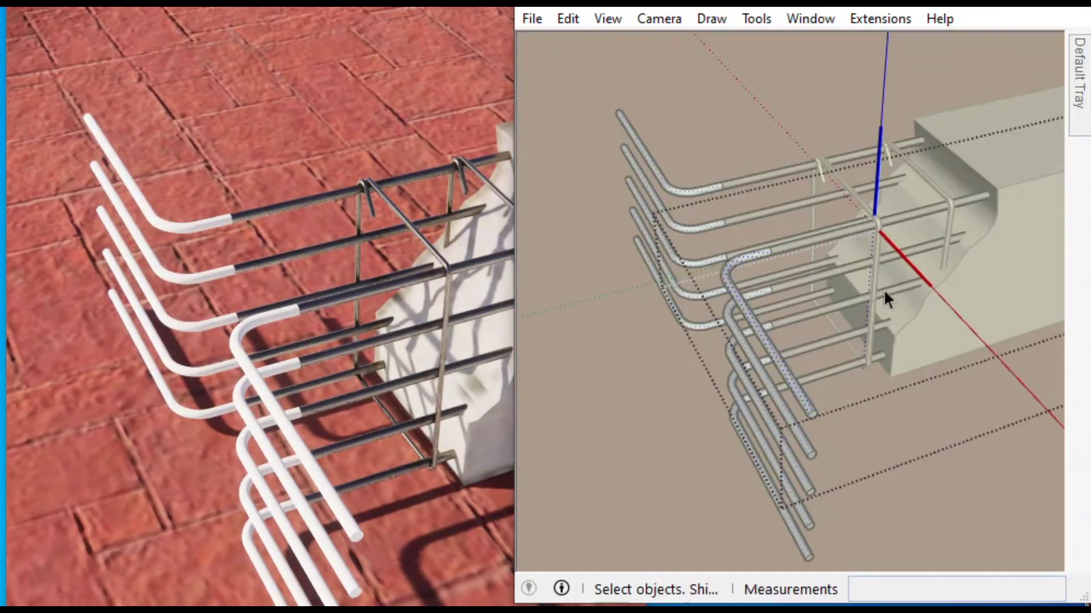
{"action": "key", "text": "b"}
{"action": "mouse_move", "coordinate": [1082, 122]}
{"action": "left_click", "coordinate": [925, 220]}
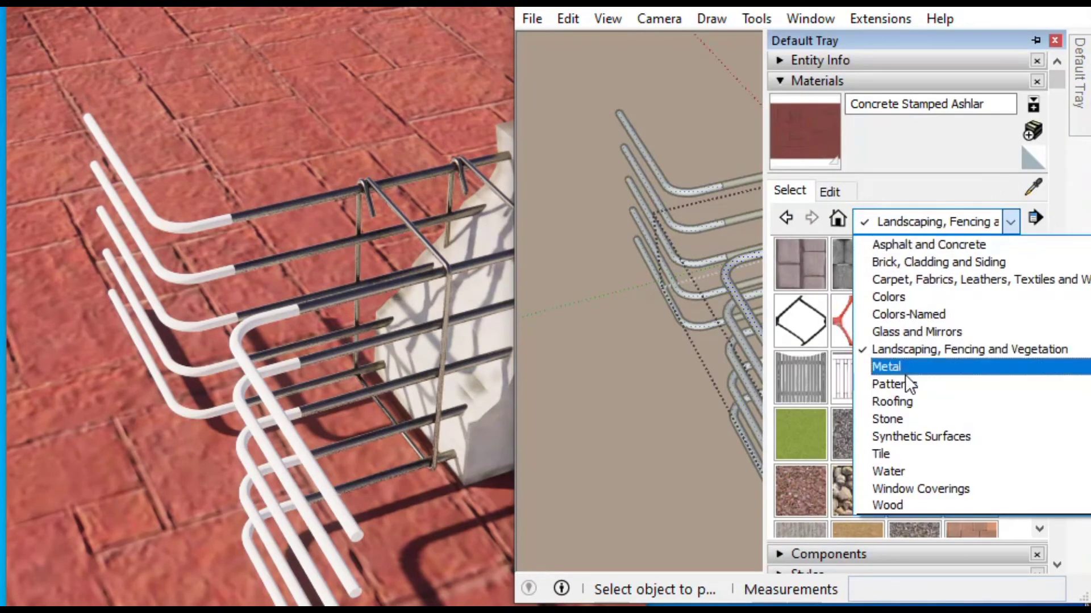
{"action": "left_click", "coordinate": [903, 365]}
{"action": "left_click", "coordinate": [915, 313]}
{"action": "left_click", "coordinate": [747, 288]}
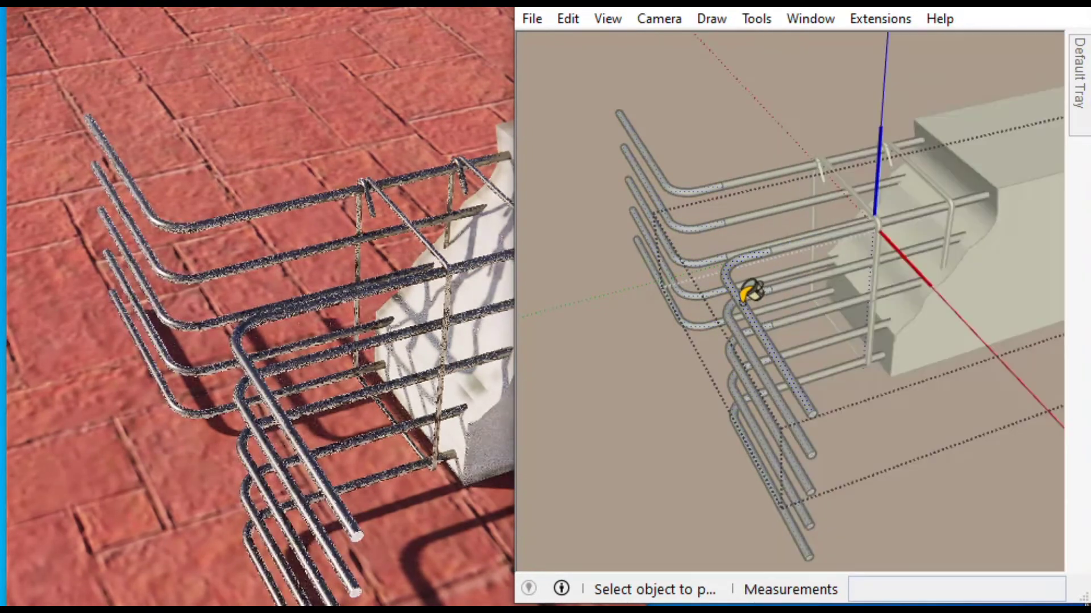
{"action": "key", "text": "space"}
Step: Copy the front stirrup 150 mm outwards towards the bar bends, trying an x2 array before setting it to x1
{"action": "scroll", "coordinate": [733, 271], "scroll_direction": "up", "scroll_amount": 6}
{"action": "mouse_move", "coordinate": [722, 264]}
{"action": "middle_mouse_down"}
{"action": "mouse_move", "coordinate": [846, 316]}
{"action": "mouse_move", "coordinate": [822, 370]}
{"action": "mouse_move", "coordinate": [702, 259]}
{"action": "middle_mouse_up"}
{"action": "scroll", "coordinate": [721, 268], "scroll_direction": "down", "scroll_amount": 5}
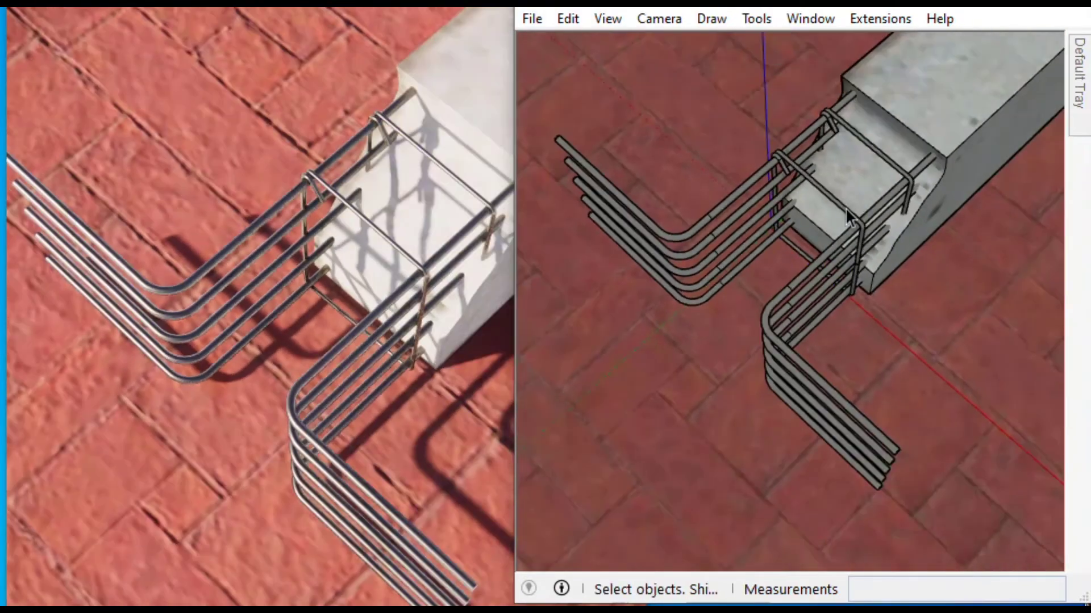
{"action": "left_click", "coordinate": [922, 318], "text": "ctrl"}
{"action": "type", "text": "150"}
{"action": "key", "text": "Return"}
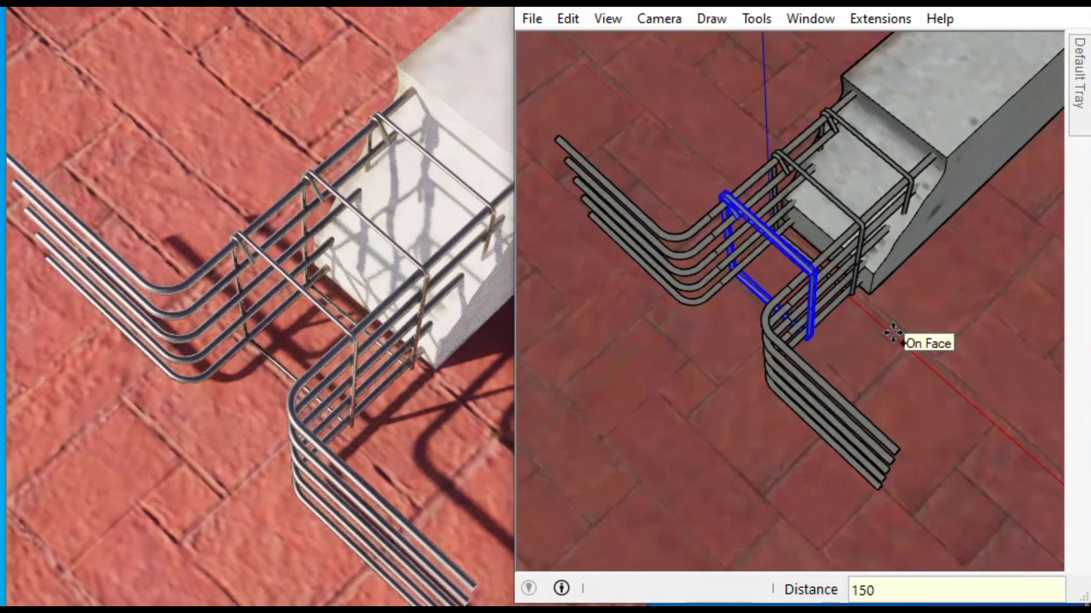
{"action": "type", "text": "x2"}
{"action": "key", "text": "Return"}
{"action": "type", "text": "x1"}
{"action": "key", "text": "Return"}
{"action": "key", "text": "space"}
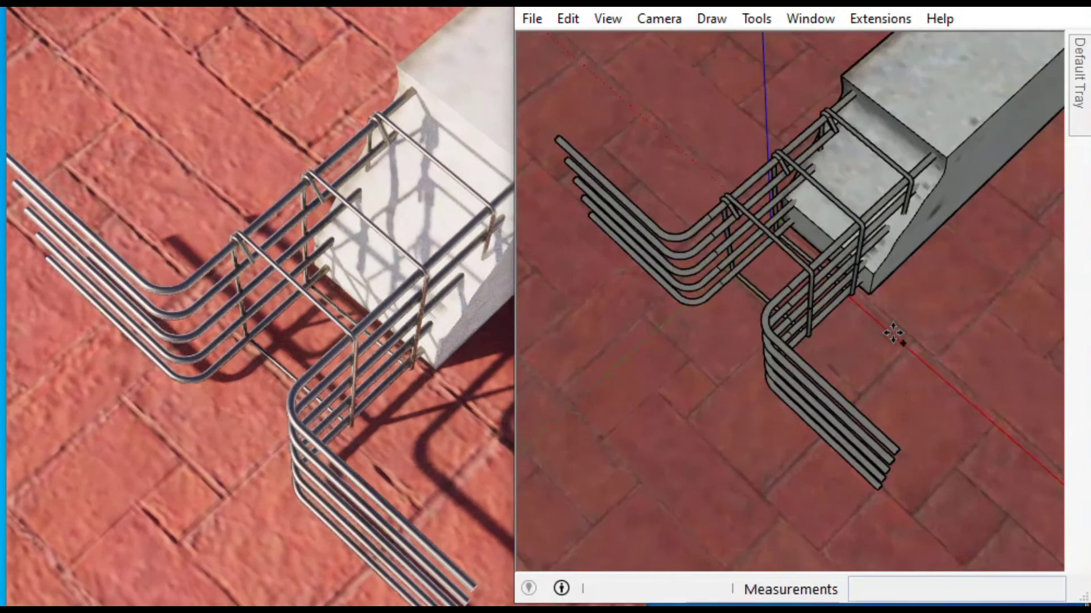
Step: Open the bar component for editing at its straight end face on the beam's far end
{"action": "left_click", "coordinate": [896, 336]}
{"action": "scroll", "coordinate": [852, 295], "scroll_direction": "down", "scroll_amount": 3}
{"action": "scroll", "coordinate": [783, 253], "scroll_direction": "up", "scroll_amount": 6}
{"action": "scroll", "coordinate": [779, 262], "scroll_direction": "down", "scroll_amount": 1}
{"action": "middle_click_drag", "start_coordinate": [780, 267], "coordinate": [852, 238]}
{"action": "scroll", "coordinate": [841, 239], "scroll_direction": "down", "scroll_amount": 5}
{"action": "middle_click_drag", "start_coordinate": [710, 242], "coordinate": [689, 248]}
{"action": "scroll", "coordinate": [689, 248], "scroll_direction": "down", "scroll_amount": 3}
{"action": "scroll", "coordinate": [932, 176], "scroll_direction": "up", "scroll_amount": 3}
{"action": "middle_click_drag", "start_coordinate": [932, 176], "coordinate": [959, 178]}
{"action": "scroll", "coordinate": [904, 151], "scroll_direction": "up", "scroll_amount": 4}
{"action": "mouse_move", "coordinate": [909, 153]}
{"action": "middle_mouse_down"}
{"action": "mouse_move", "coordinate": [886, 146]}
{"action": "mouse_move", "coordinate": [939, 302]}
{"action": "mouse_move", "coordinate": [758, 284]}
{"action": "mouse_move", "coordinate": [812, 385]}
{"action": "mouse_move", "coordinate": [842, 372]}
{"action": "mouse_move", "coordinate": [847, 348]}
{"action": "middle_mouse_up"}
{"action": "scroll", "coordinate": [810, 386], "scroll_direction": "up", "scroll_amount": 4}
{"action": "scroll", "coordinate": [840, 389], "scroll_direction": "up", "scroll_amount": 5}
{"action": "scroll", "coordinate": [843, 373], "scroll_direction": "up", "scroll_amount": 5}
{"action": "left_click", "coordinate": [843, 278]}
{"action": "scroll", "coordinate": [841, 274], "scroll_direction": "up", "scroll_amount": 2}
{"action": "scroll", "coordinate": [843, 269], "scroll_direction": "down", "scroll_amount": 2}
{"action": "double_click", "coordinate": [833, 267]}
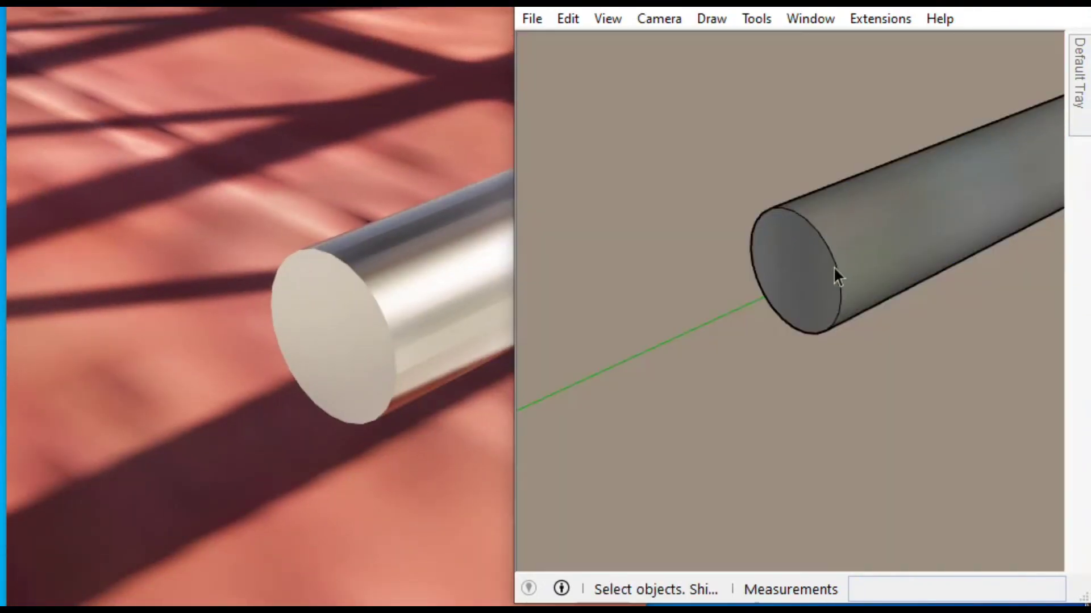
Step: Draw a line outward from the bar's end-face centre along its axis and copy it 40 mm upwards
{"action": "key", "text": "l"}
{"action": "scroll", "coordinate": [847, 265], "scroll_direction": "down", "scroll_amount": 2}
{"action": "left_click", "coordinate": [821, 256]}
{"action": "scroll", "coordinate": [821, 256], "scroll_direction": "down", "scroll_amount": 1}
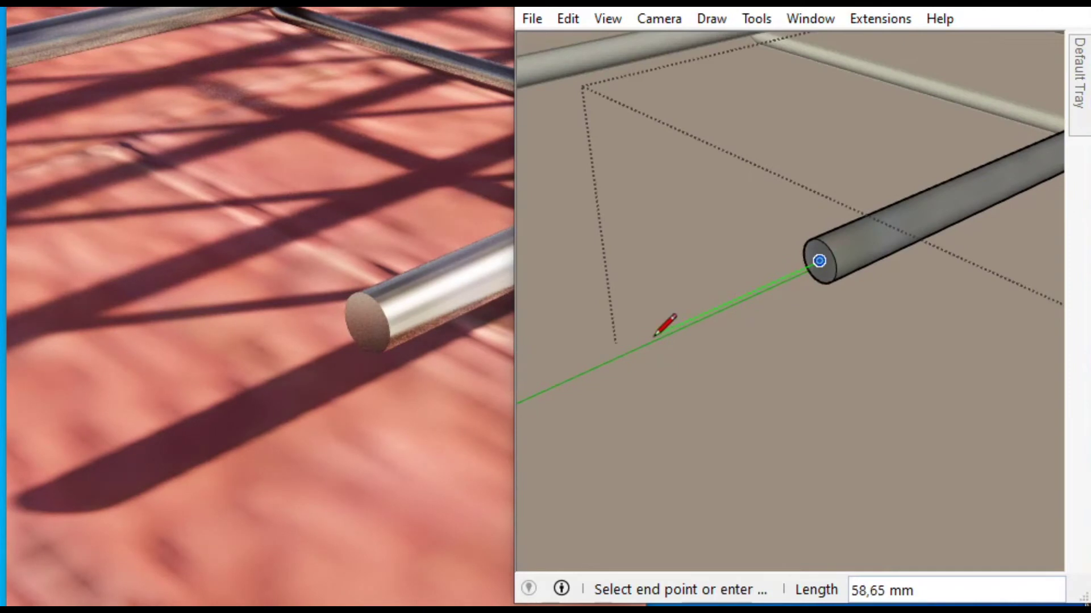
{"action": "key", "text": "space"}
{"action": "left_click", "coordinate": [617, 355]}
{"action": "key", "text": "m"}
{"action": "key", "text": "ctrl"}
{"action": "left_click", "coordinate": [677, 296]}
{"action": "type", "text": "40"}
{"action": "key", "text": "Return"}
Step: Join the outer ends of the two lines with a rounded hook arc and delete the upper line
{"action": "double_click", "coordinate": [588, 366]}
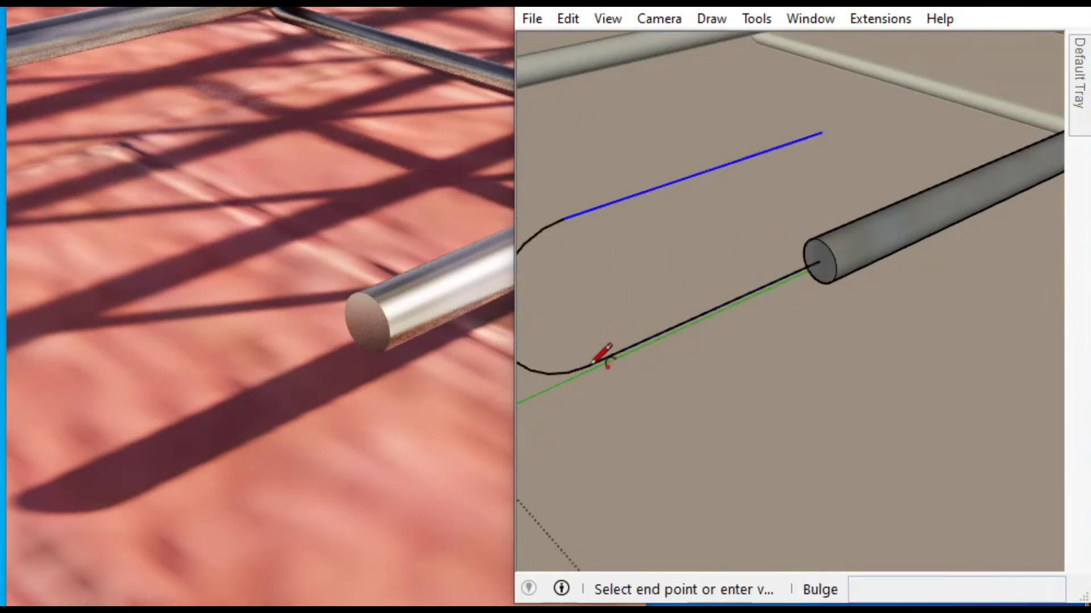
{"action": "scroll", "coordinate": [590, 367], "scroll_direction": "down", "scroll_amount": 1}
{"action": "key", "text": "space"}
{"action": "left_click", "coordinate": [667, 251]}
{"action": "key", "text": "Delete"}
Step: Extrude the bar's end face along the hook path with Follow Me and paint the hook in the bar's metal material
{"action": "scroll", "coordinate": [788, 292], "scroll_direction": "down", "scroll_amount": 2}
{"action": "left_click", "coordinate": [779, 295]}
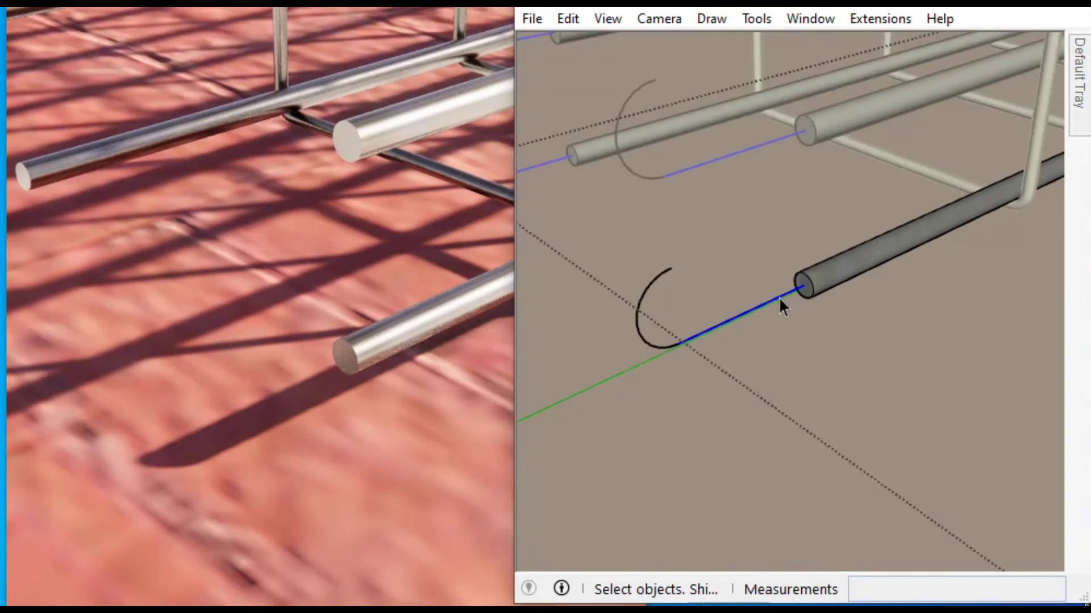
{"action": "left_click", "coordinate": [700, 346]}
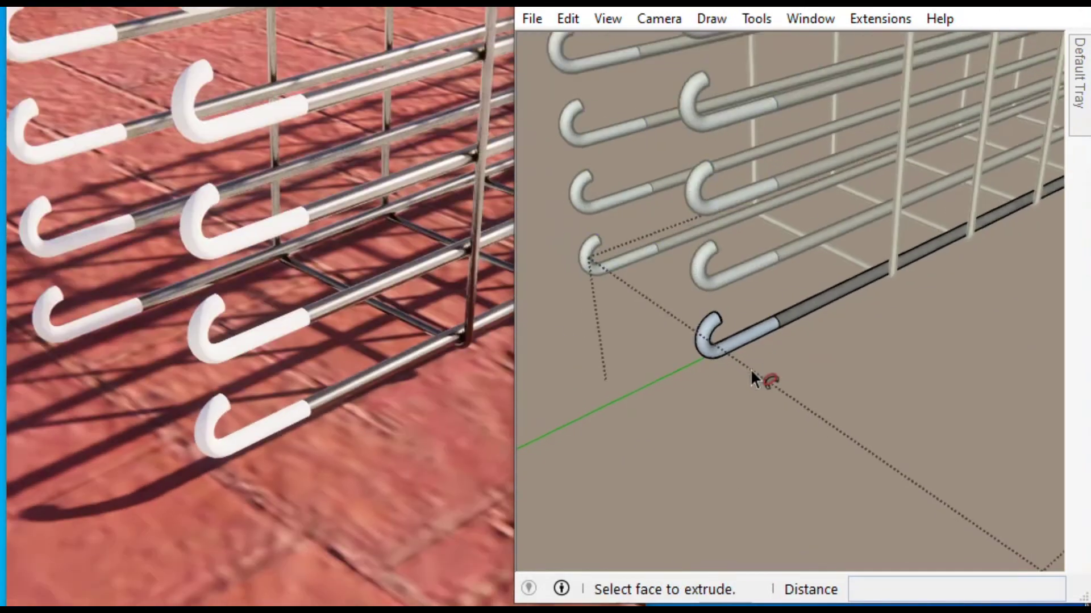
{"action": "key", "text": "space"}
{"action": "key", "text": "b"}
{"action": "key", "text": "space"}
Step: Copy the outermost stirrup 150 mm towards the bar hooks
{"action": "left_click", "coordinate": [802, 383]}
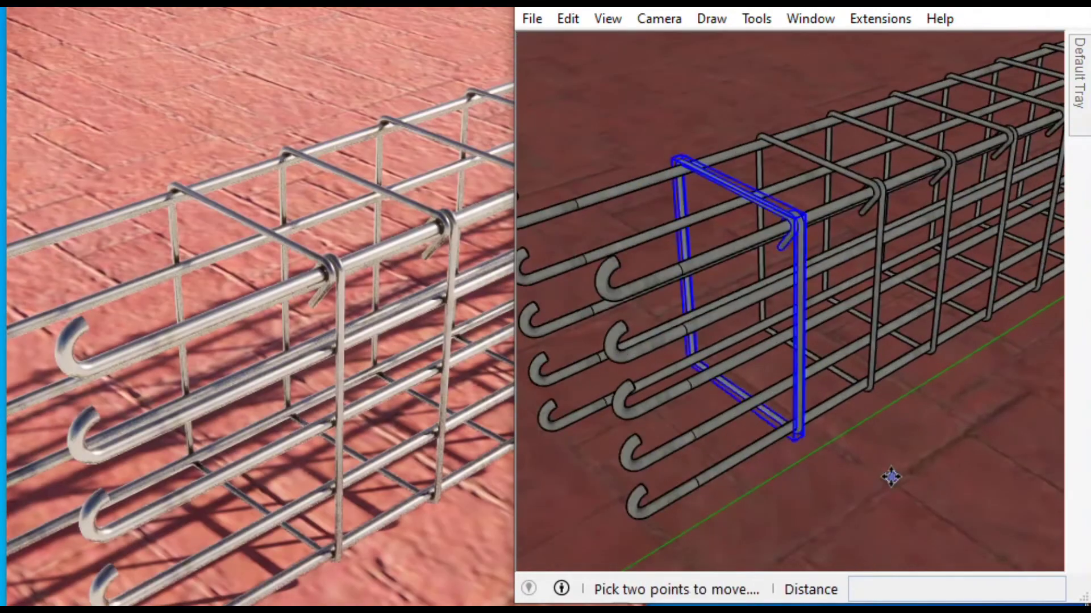
{"action": "key", "text": "ctrl"}
{"action": "left_click", "coordinate": [891, 477]}
{"action": "type", "text": "150"}
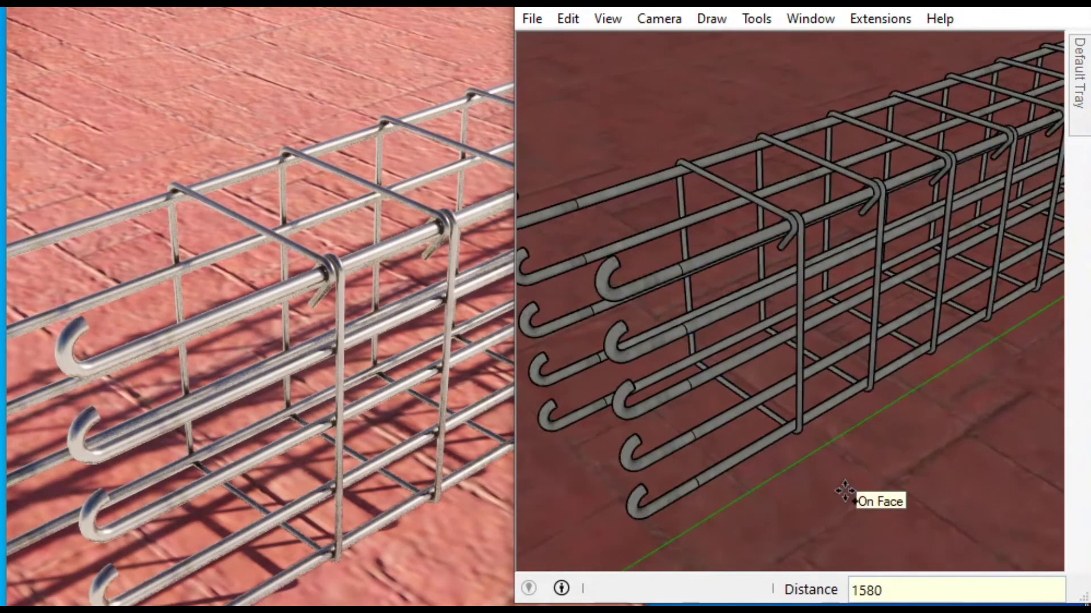
{"action": "key", "text": "Return"}
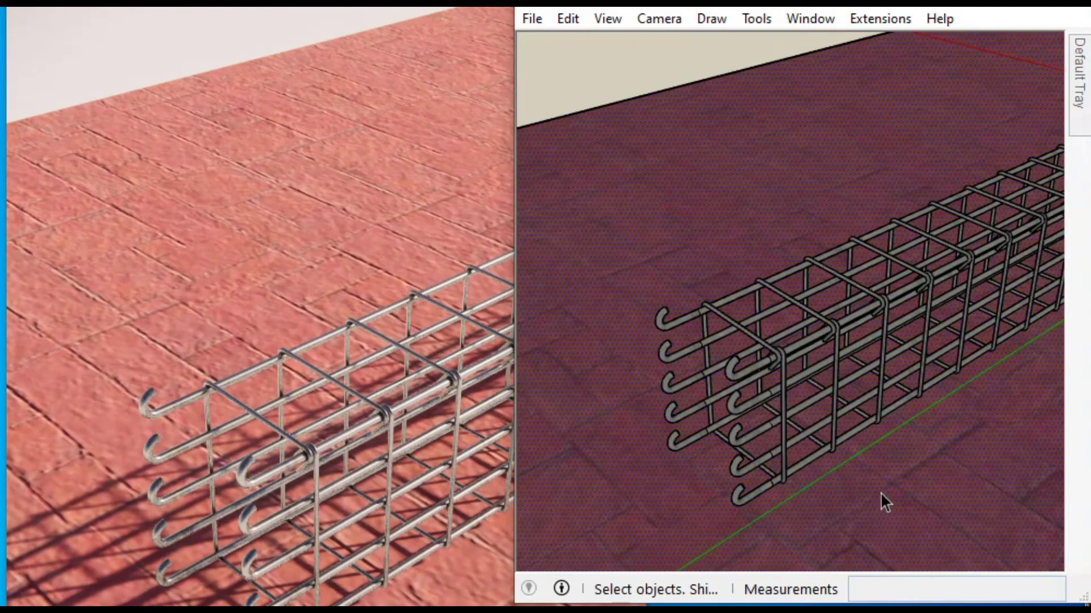
Step: Open the concrete beam for editing and Push/Pull its flat end face outwards over more of the reinforcement cage
{"action": "right_click", "coordinate": [658, 198]}
{"action": "left_click", "coordinate": [733, 325]}
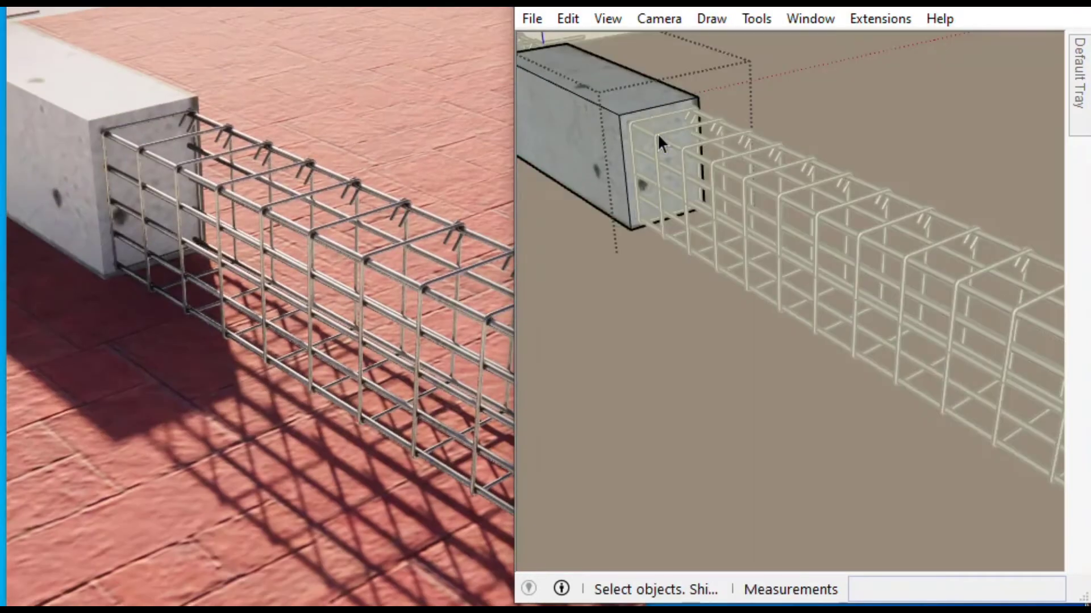
{"action": "key", "text": "p"}
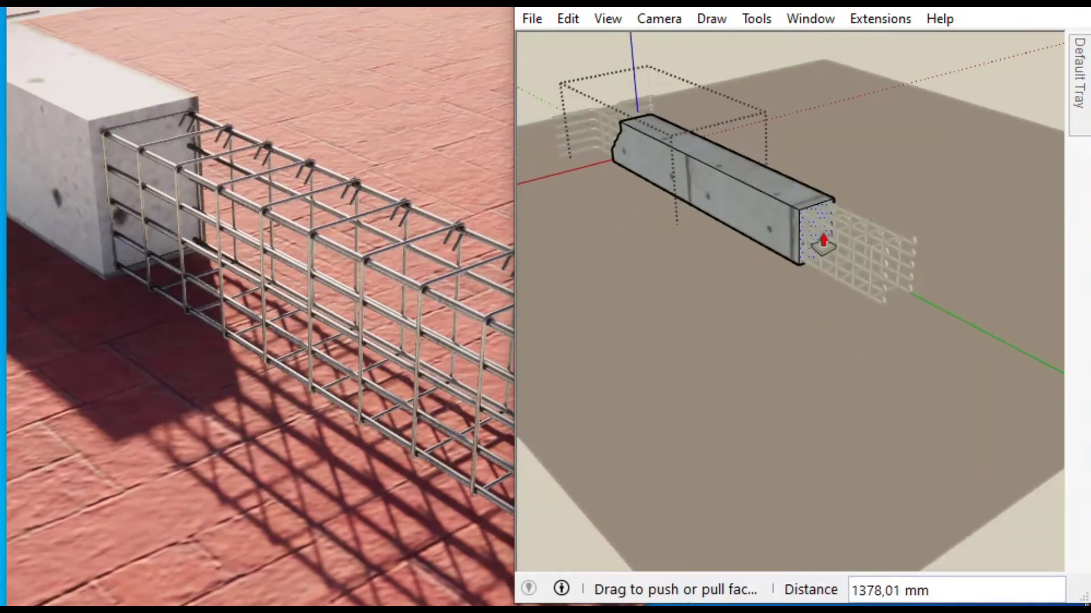
{"action": "left_click", "coordinate": [841, 254]}
Step: Draw a diagonal line across the beam's side face, from low on the end edge up to the top edge
{"action": "middle_click_drag", "start_coordinate": [784, 248], "coordinate": [781, 299]}
{"action": "scroll", "coordinate": [779, 282], "scroll_direction": "down", "scroll_amount": 2}
{"action": "scroll", "coordinate": [846, 272], "scroll_direction": "up", "scroll_amount": 5}
{"action": "middle_click_drag", "start_coordinate": [846, 273], "coordinate": [859, 272]}
{"action": "scroll", "coordinate": [965, 318], "scroll_direction": "up", "scroll_amount": 3}
{"action": "key", "text": "l"}
{"action": "left_click", "coordinate": [1011, 385]}
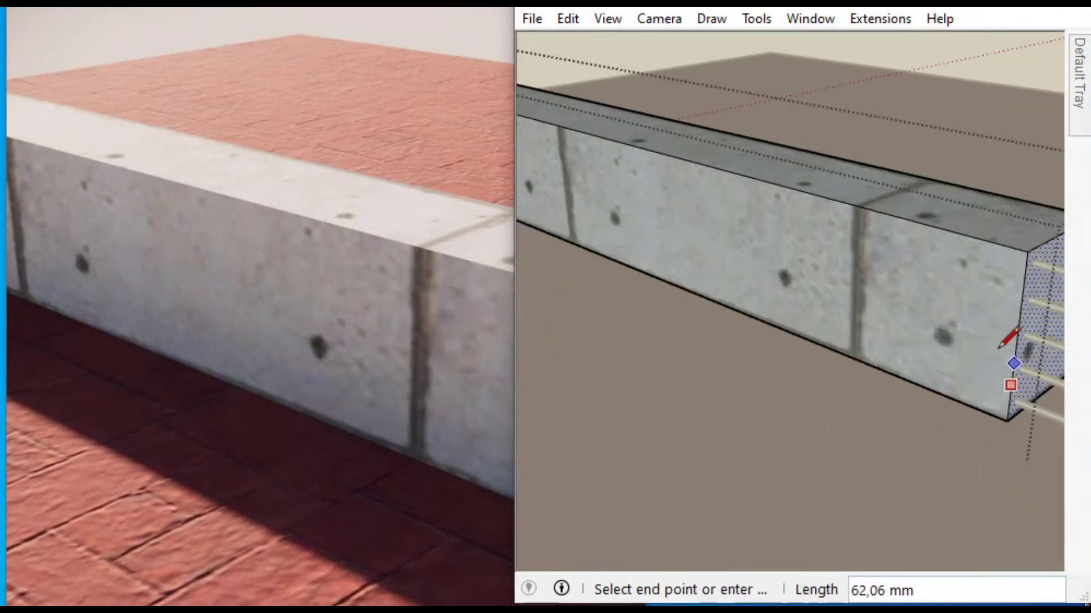
{"action": "left_click", "coordinate": [847, 203]}
Step: Push the triangular end portion 300 mm through the beam's width to cut the end to a slope
{"action": "key", "text": "space"}
{"action": "left_click", "coordinate": [908, 246]}
{"action": "key", "text": "p"}
{"action": "left_click", "coordinate": [908, 246]}
{"action": "left_click", "coordinate": [983, 199]}
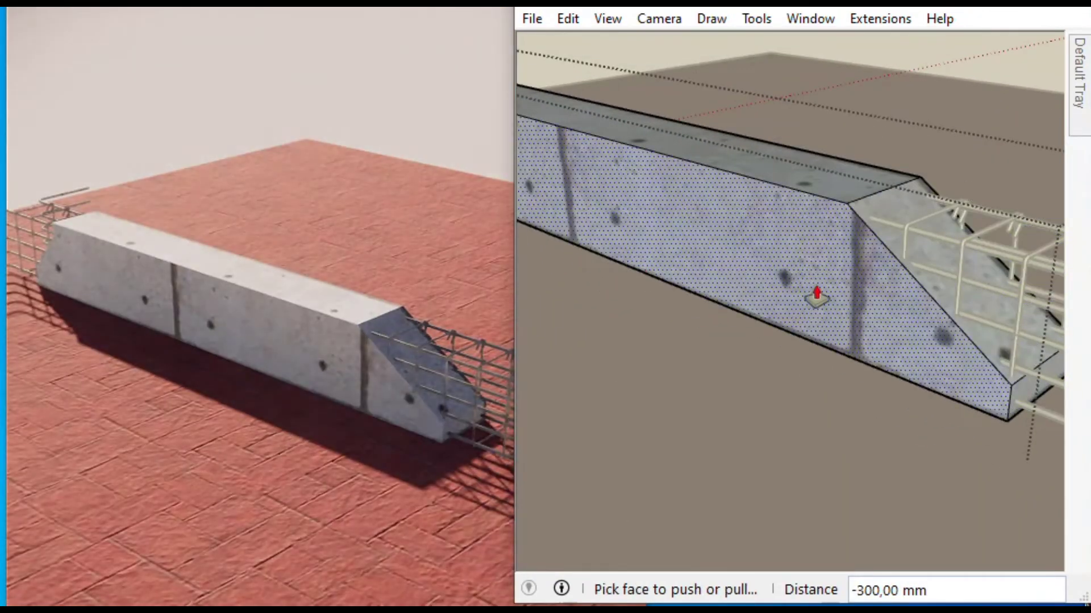
{"action": "scroll", "coordinate": [745, 289], "scroll_direction": "down", "scroll_amount": 3}
{"action": "key", "text": "space"}
Step: Place the 3D text "Tulangan Balok 30/40 / Tul Utama D14mm / Beugel D8" in Tahoma, 20 mm high, extruded 5 mm, on the beam's side
{"action": "scroll", "coordinate": [997, 300], "scroll_direction": "up", "scroll_amount": 5}
{"action": "mouse_move", "coordinate": [905, 287]}
{"action": "middle_mouse_down"}
{"action": "mouse_move", "coordinate": [849, 275]}
{"action": "mouse_move", "coordinate": [909, 325]}
{"action": "mouse_move", "coordinate": [830, 306]}
{"action": "mouse_move", "coordinate": [752, 236]}
{"action": "mouse_move", "coordinate": [727, 348]}
{"action": "mouse_move", "coordinate": [859, 422]}
{"action": "mouse_move", "coordinate": [759, 369]}
{"action": "mouse_move", "coordinate": [782, 263]}
{"action": "mouse_move", "coordinate": [786, 275]}
{"action": "mouse_move", "coordinate": [753, 313]}
{"action": "mouse_move", "coordinate": [943, 377]}
{"action": "mouse_move", "coordinate": [750, 377]}
{"action": "middle_mouse_up"}
{"action": "scroll", "coordinate": [782, 263], "scroll_direction": "up", "scroll_amount": 5}
{"action": "scroll", "coordinate": [786, 275], "scroll_direction": "down", "scroll_amount": 7}
{"action": "scroll", "coordinate": [750, 377], "scroll_direction": "up", "scroll_amount": 5}
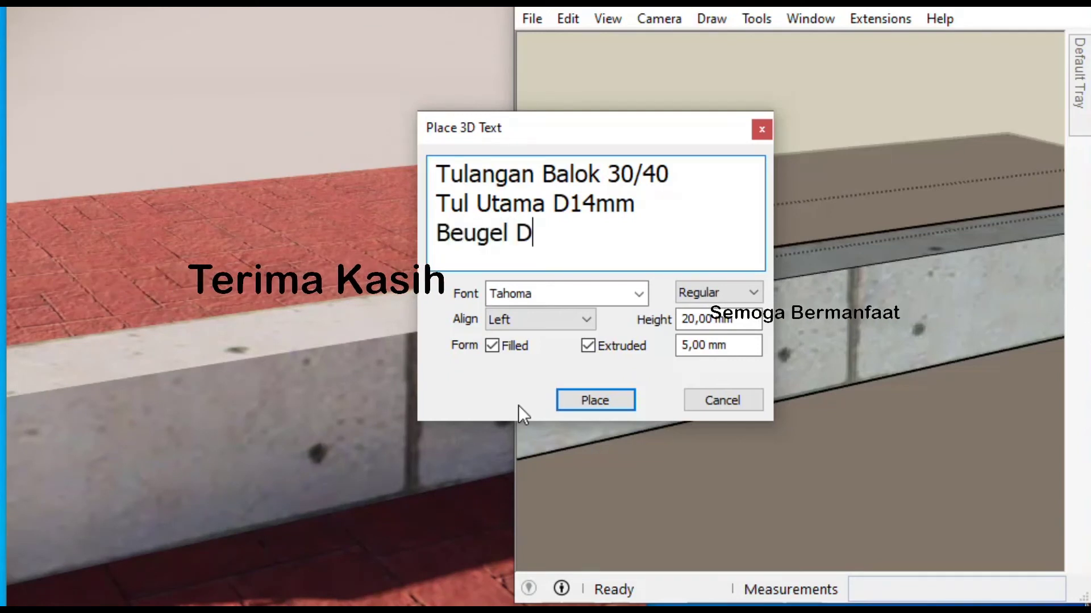
{"action": "left_click", "coordinate": [626, 397]}
{"action": "left_click", "coordinate": [692, 349]}
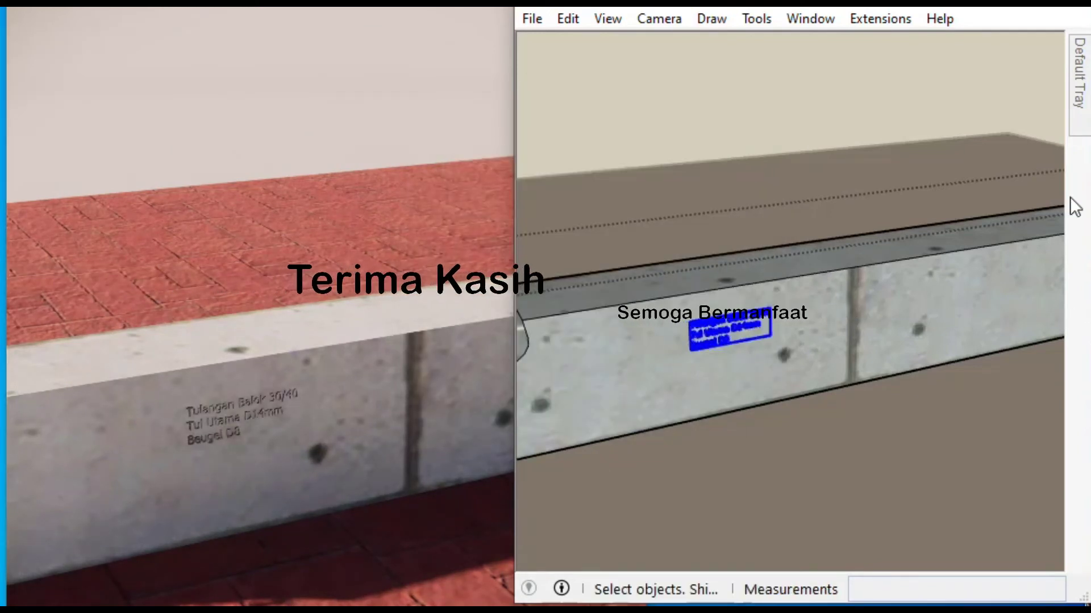
Step: Paint the 3D text on the beam's side red
{"action": "mouse_move", "coordinate": [1079, 73]}
{"action": "left_click", "coordinate": [1010, 222]}
{"action": "left_click", "coordinate": [940, 295]}
{"action": "left_click", "coordinate": [860, 314]}
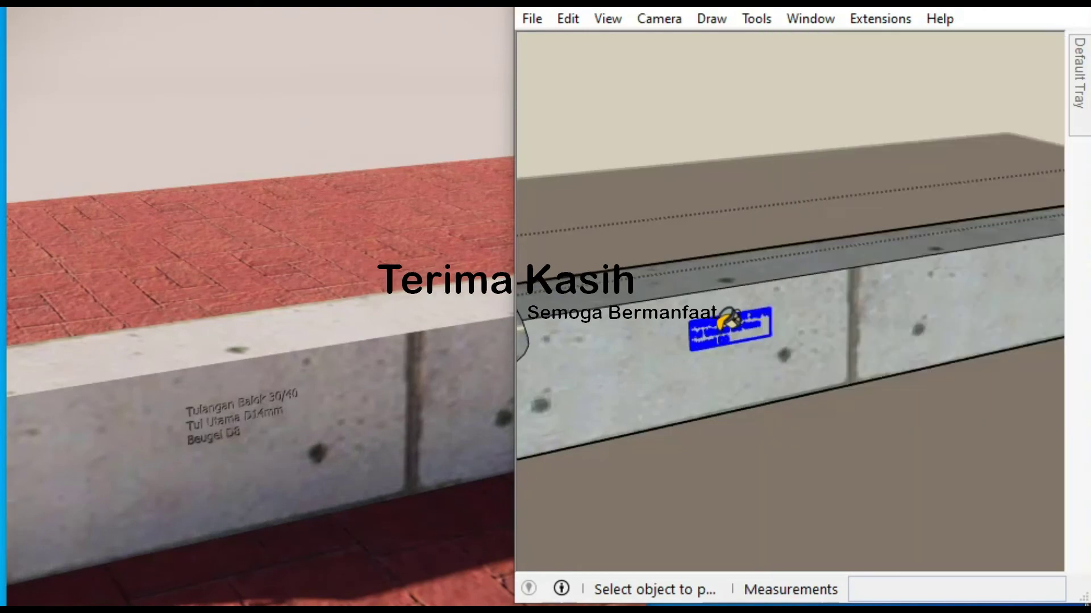
{"action": "left_click", "coordinate": [726, 324]}
{"action": "key", "text": "space"}
{"action": "scroll", "coordinate": [720, 368], "scroll_direction": "up", "scroll_amount": 1}
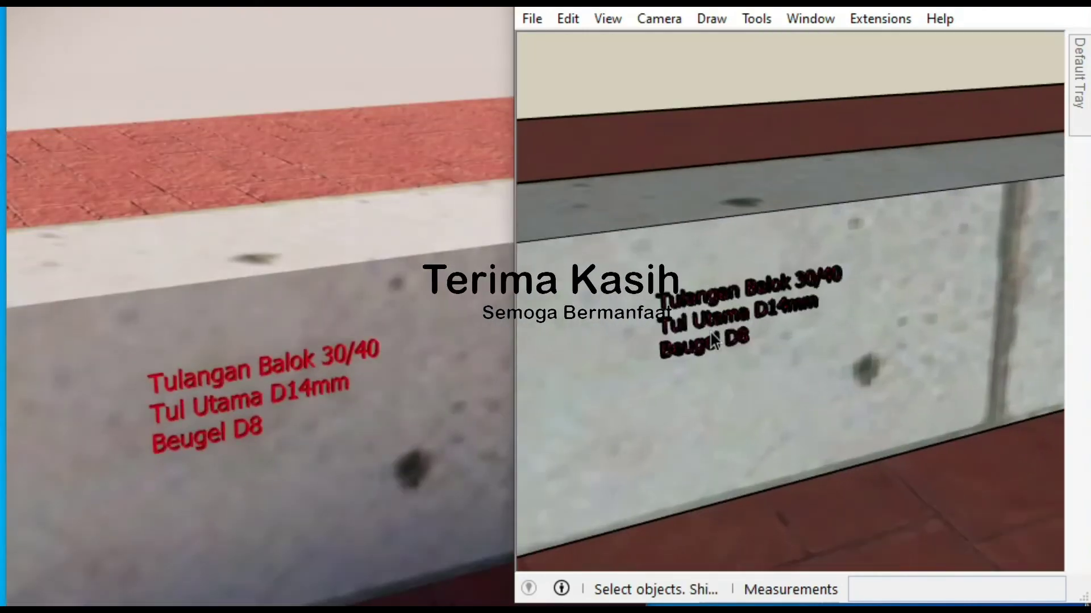
{"action": "scroll", "coordinate": [738, 296], "scroll_direction": "up", "scroll_amount": 3}
{"action": "mouse_move", "coordinate": [784, 318]}
{"action": "middle_mouse_down"}
{"action": "mouse_move", "coordinate": [809, 326]}
{"action": "mouse_move", "coordinate": [786, 307]}
{"action": "mouse_move", "coordinate": [660, 297]}
{"action": "middle_mouse_up"}
{"action": "scroll", "coordinate": [795, 298], "scroll_direction": "down", "scroll_amount": 7}
{"action": "mouse_move", "coordinate": [810, 292]}
{"action": "middle_mouse_down"}
{"action": "mouse_move", "coordinate": [724, 334]}
{"action": "mouse_move", "coordinate": [793, 298]}
{"action": "middle_mouse_up"}
{"action": "left_click", "coordinate": [792, 298]}
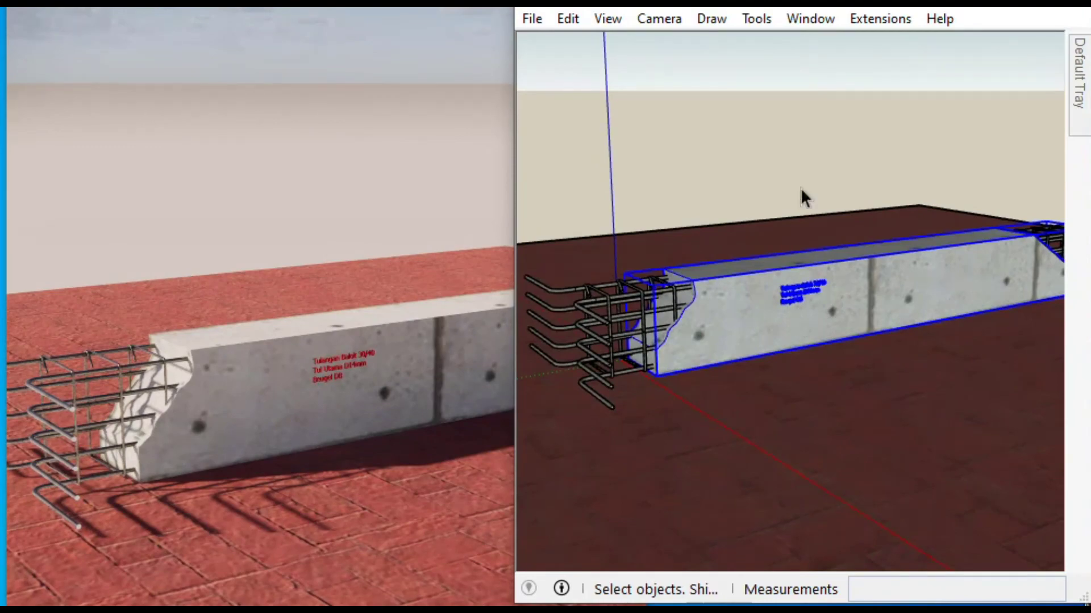